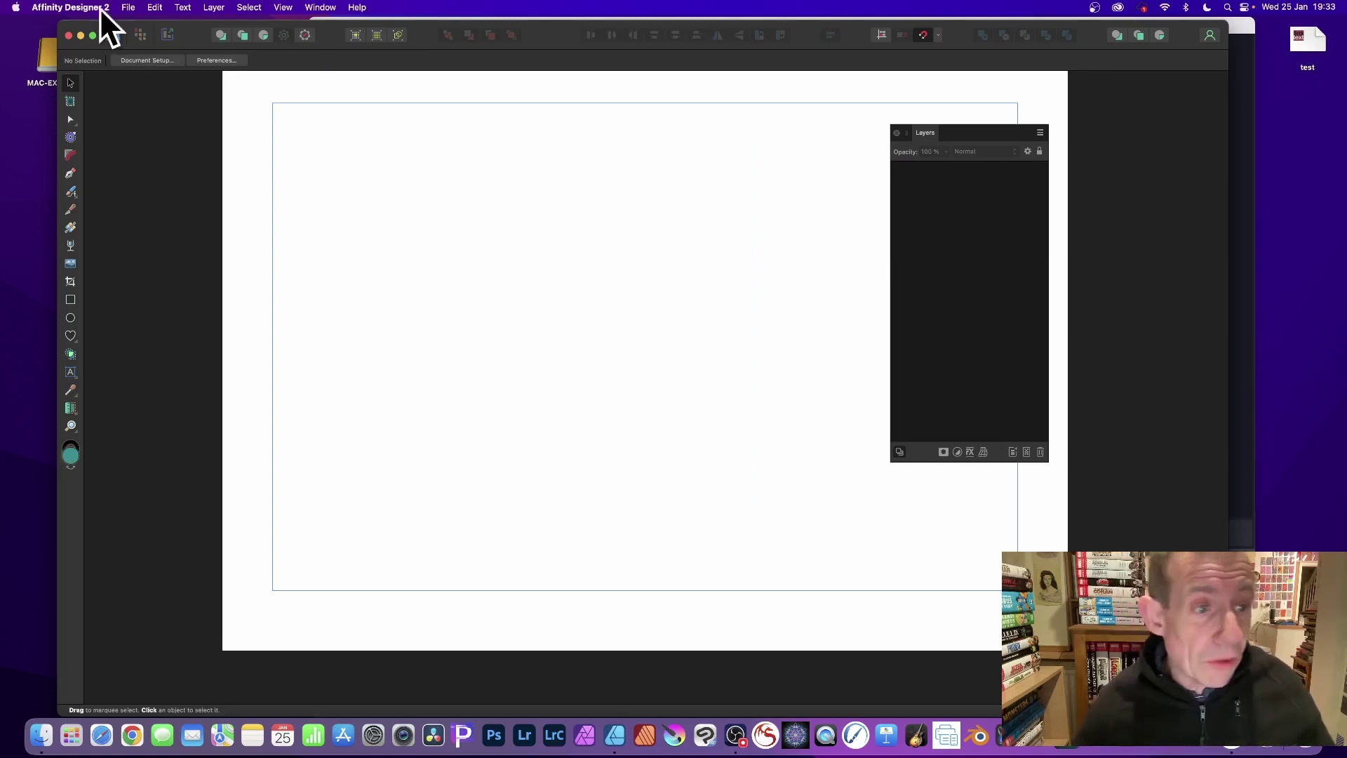
Step: Create a 4 by 4 grid of adjoining teal squares, each about 18 mm wide, near the page's upper left with the Rectangle tool
left_click(70, 298)
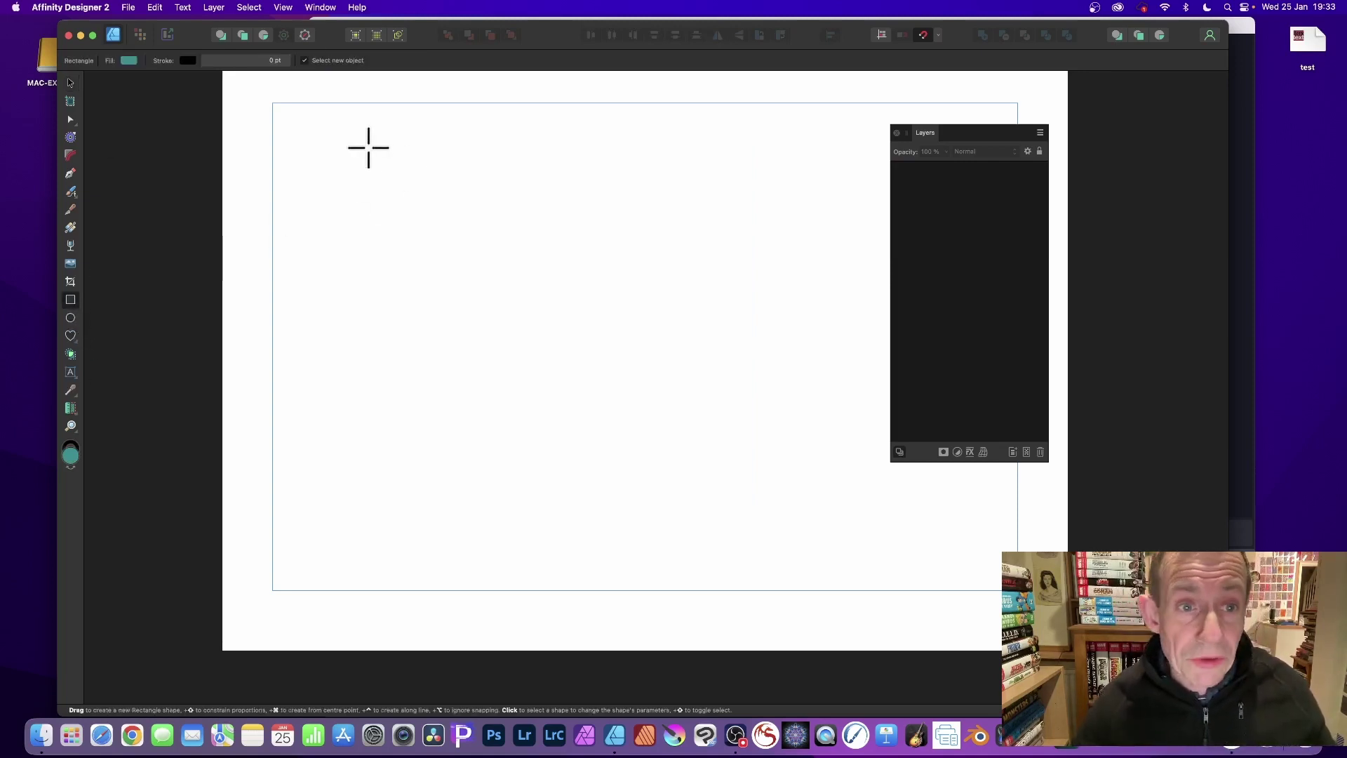
left_click_drag(361, 137, 397, 174)
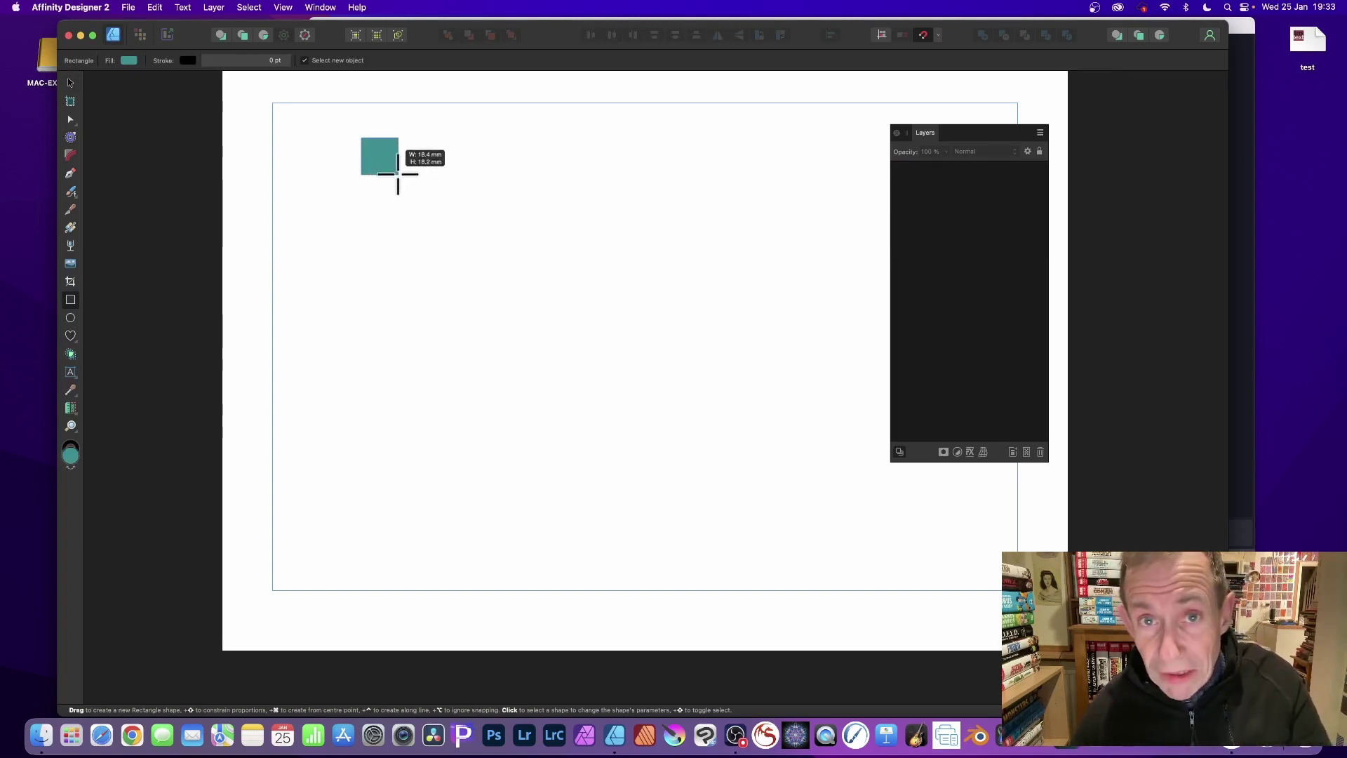
key("Right")
key("Right")
key("Right")
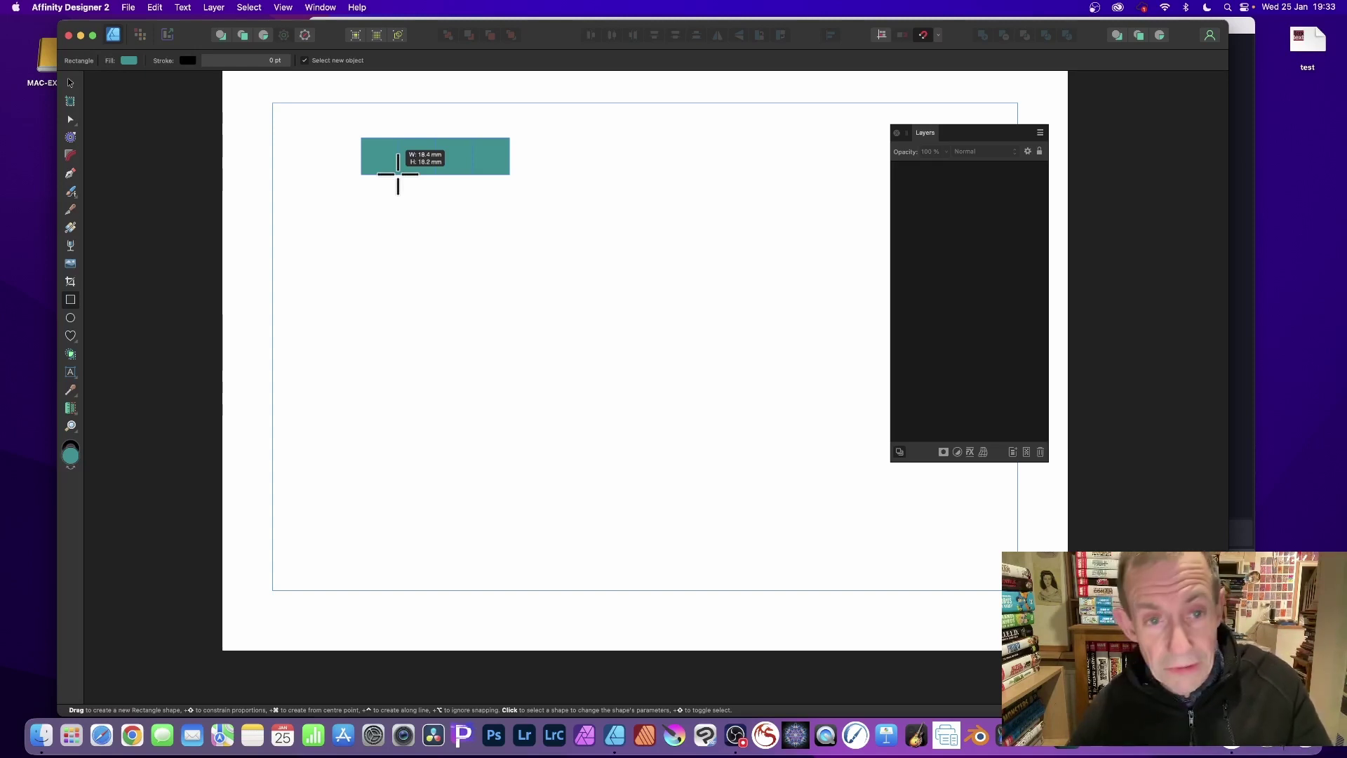
key("Up")
key("Up")
key("Up")
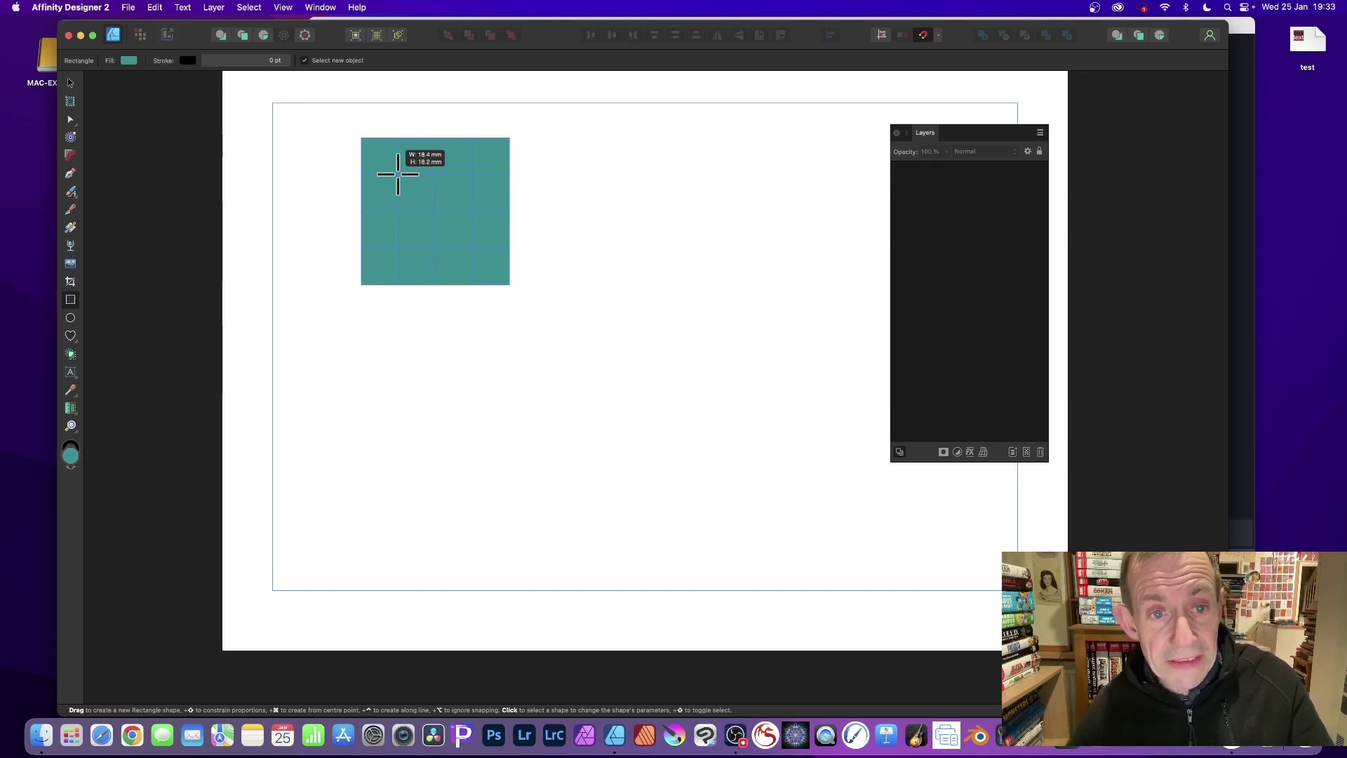
left_click_drag(398, 174, 397, 174)
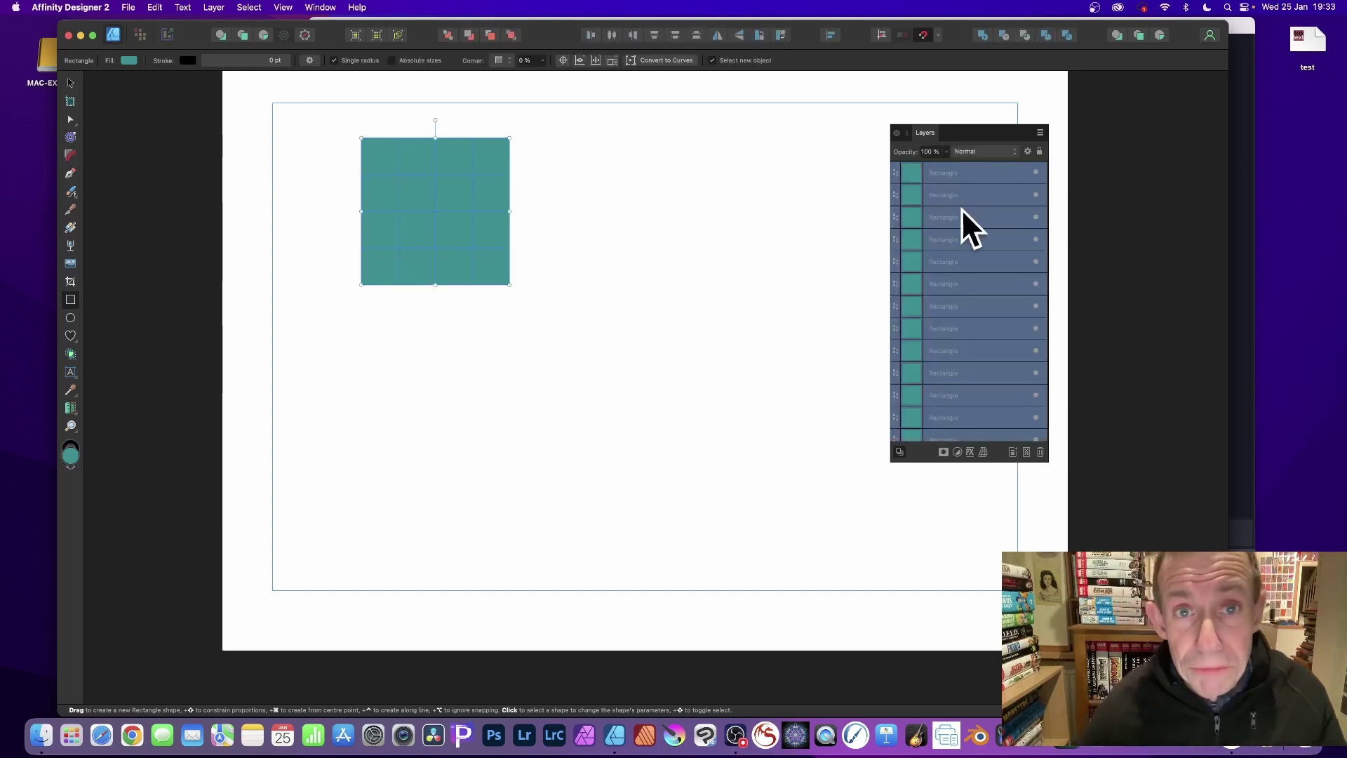
Step: Group all the grid's rectangles, shift the group slightly up and right, and enlarge it proportionally by about a quarter
right_click(938, 168)
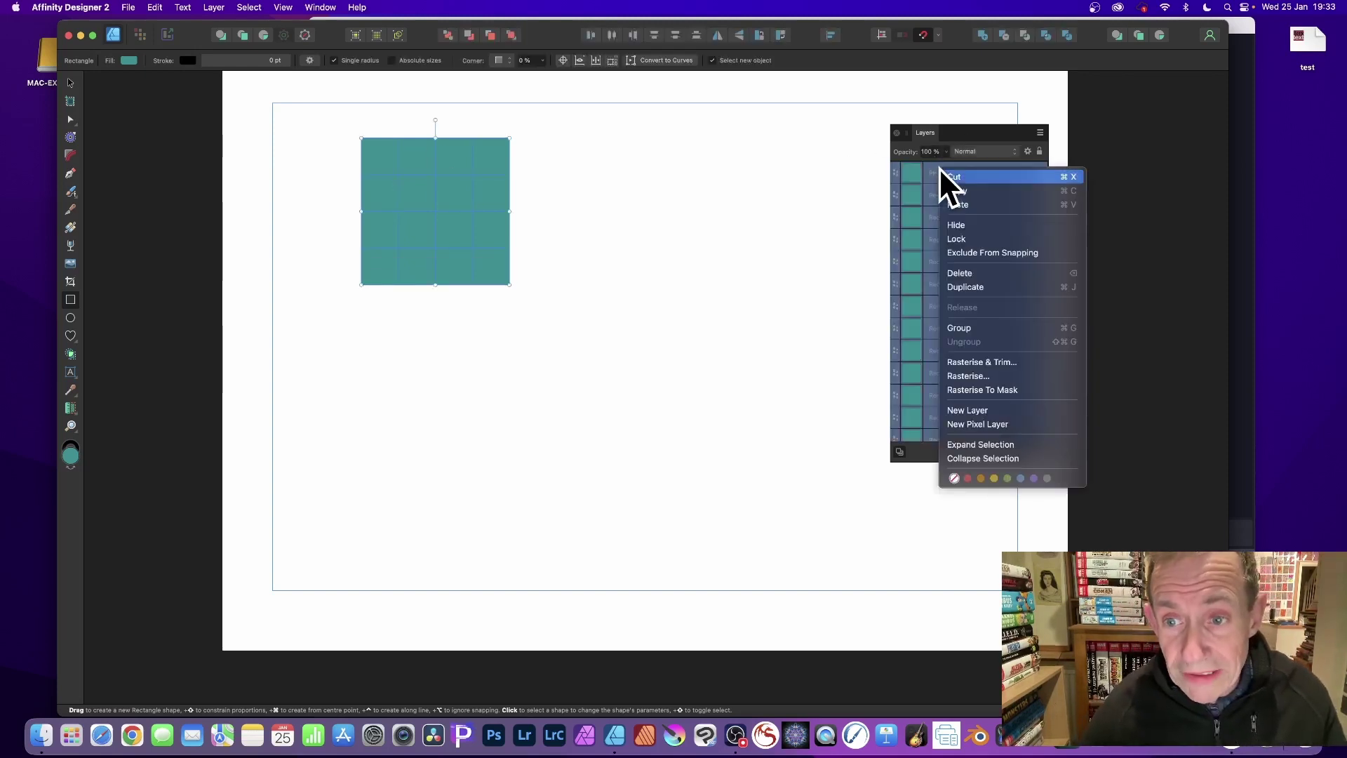
left_click(975, 327)
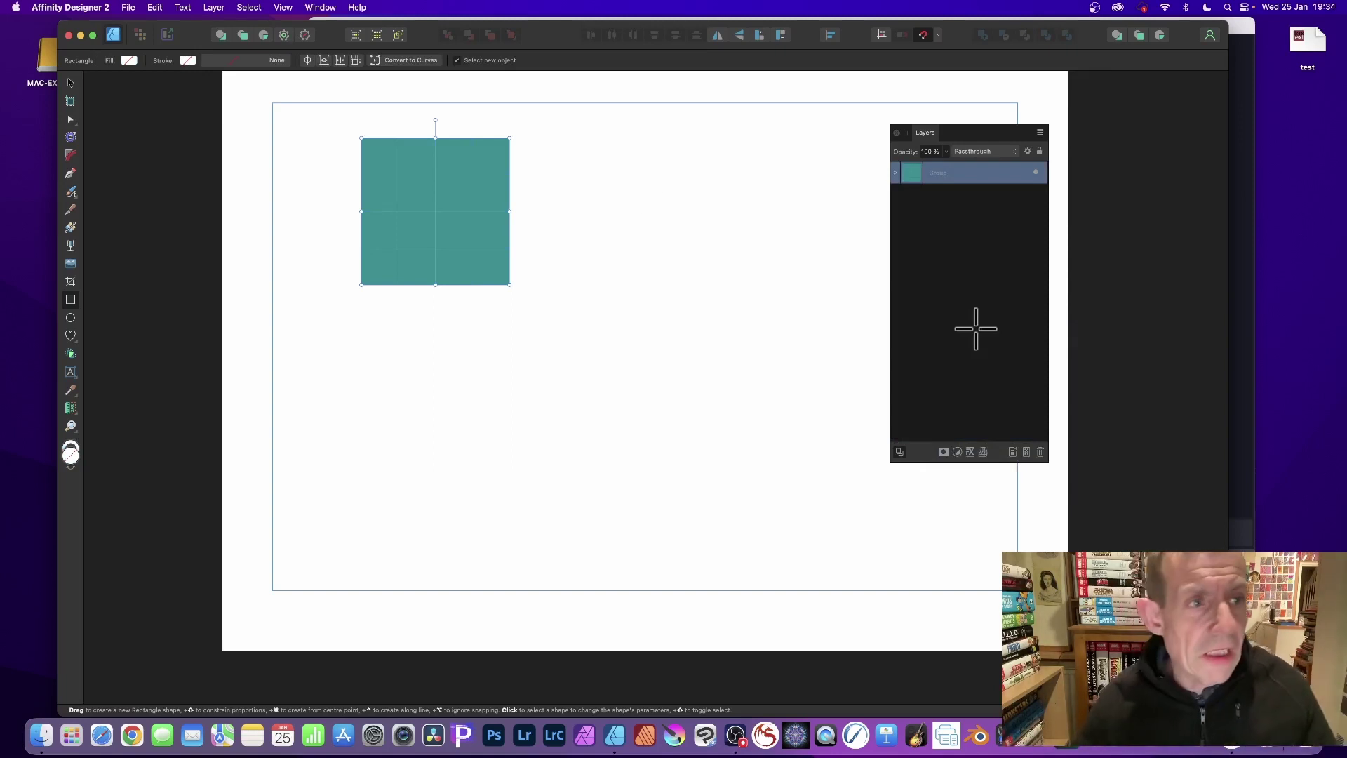
left_click(70, 83)
mouse_move(453, 200)
left_mouse_down()
mouse_move(482, 201)
mouse_move(467, 195)
left_mouse_up()
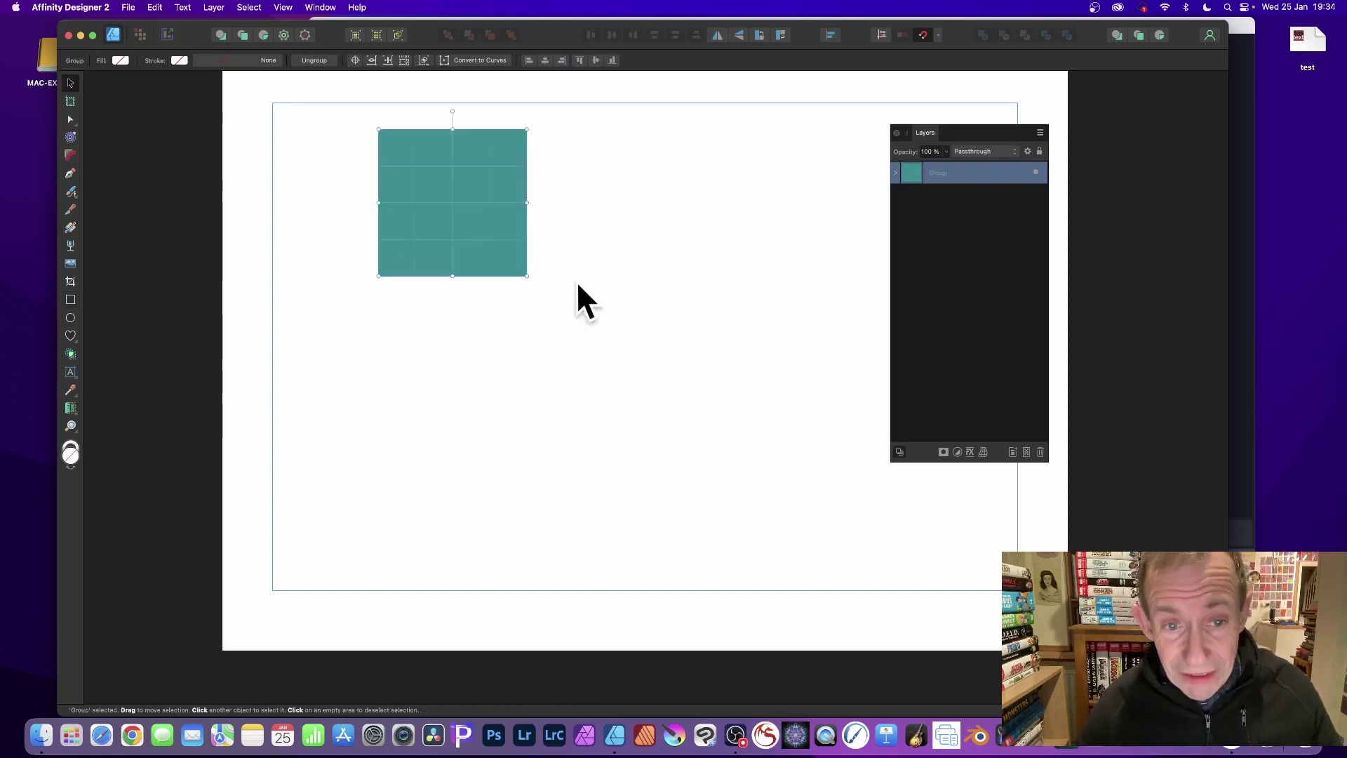
left_click_drag(525, 276, 567, 316)
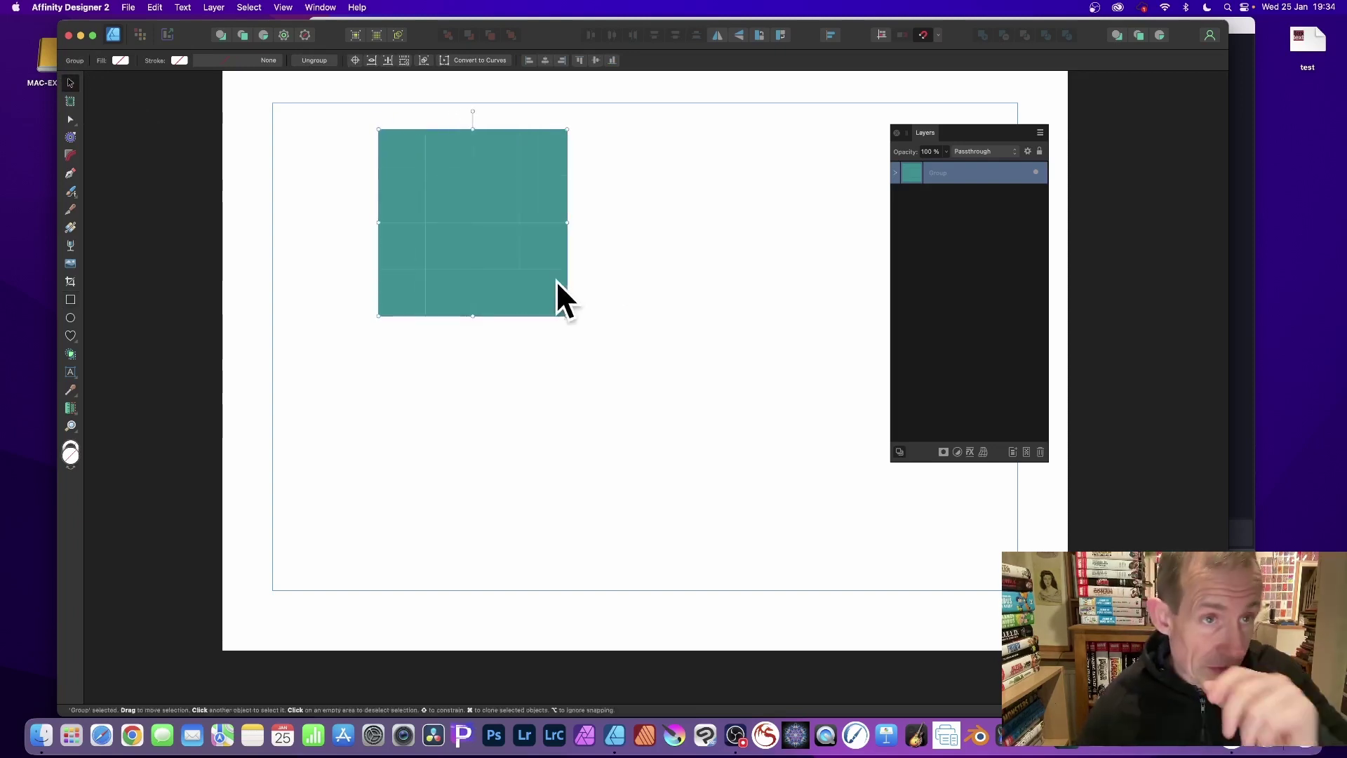
Step: Expand the group in the layer stack and select its topmost rectangle
left_click(249, 7)
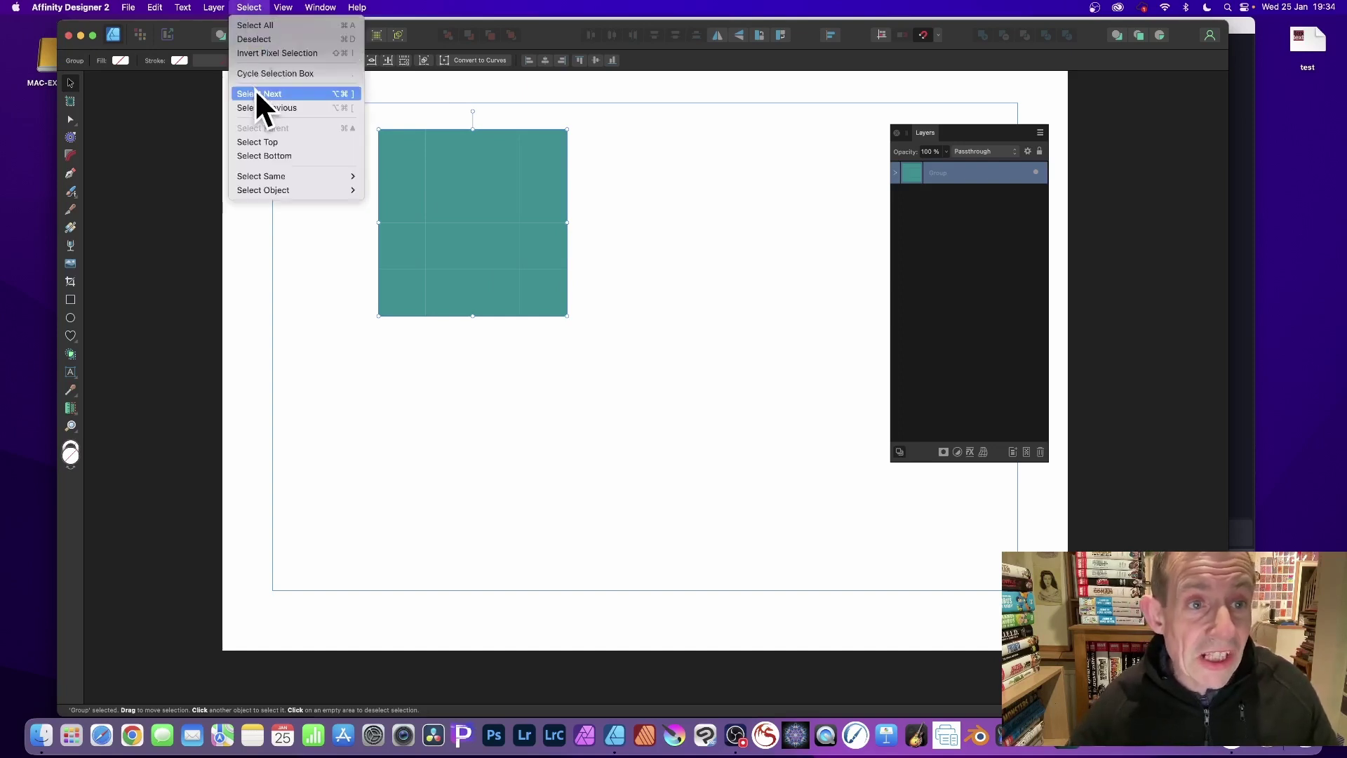
left_click(897, 174)
left_click(896, 173)
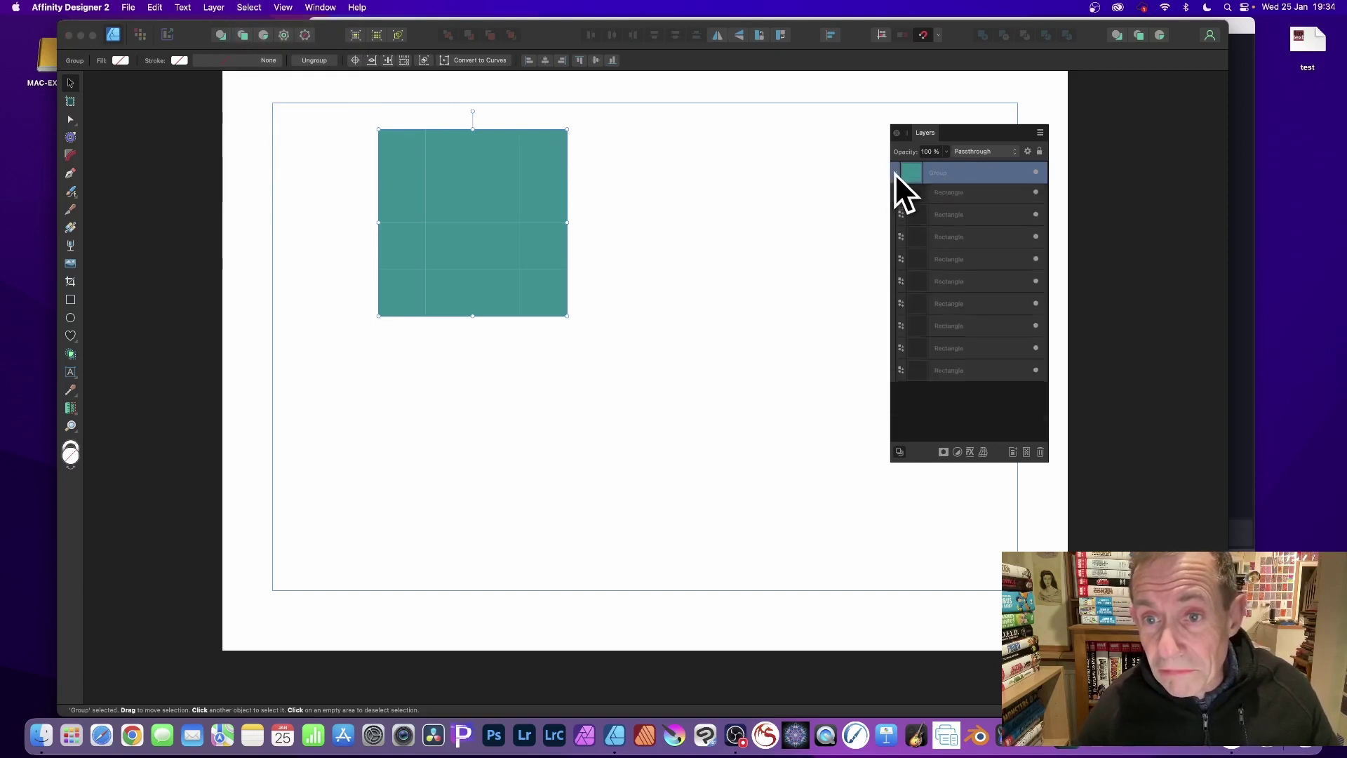
left_click(920, 217)
left_click(920, 199)
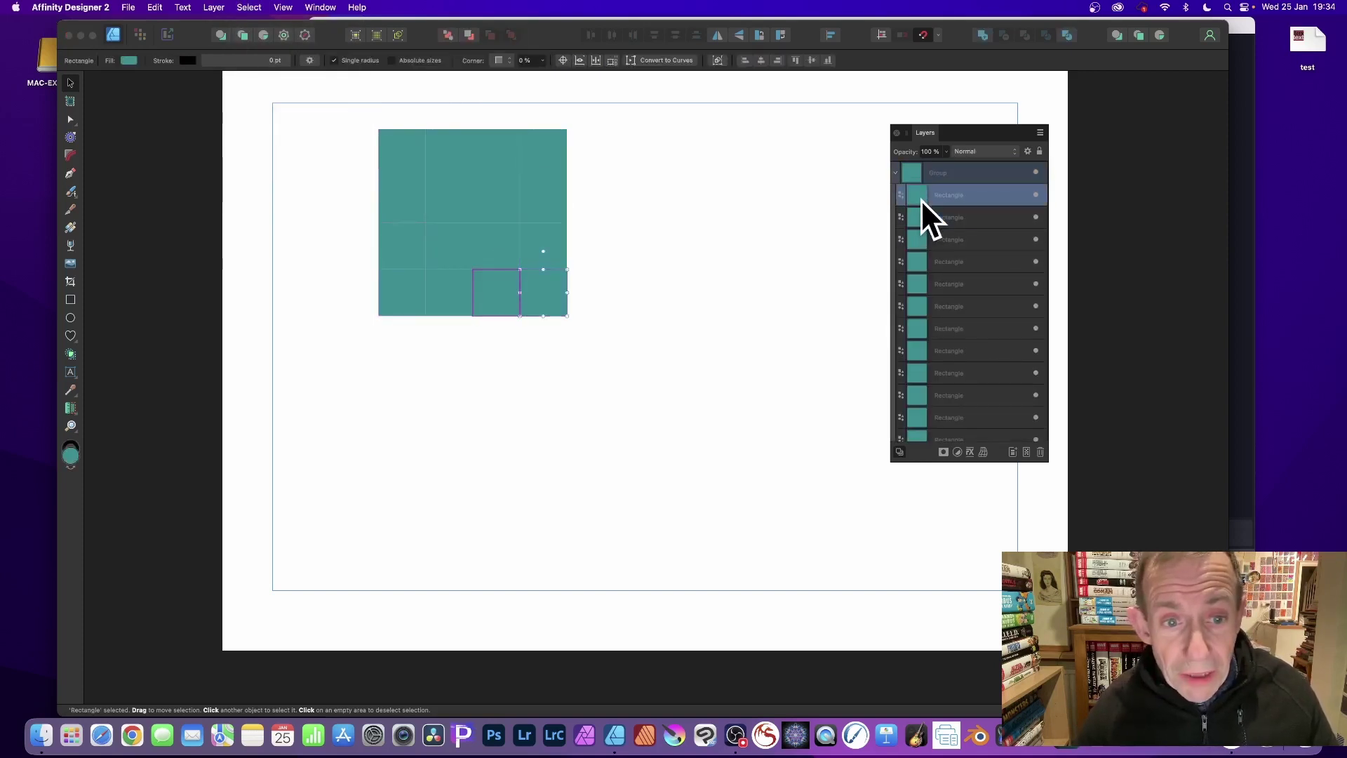
Step: Fill the grid's upper-left square with red from the Colours swatch palette
left_click(401, 149)
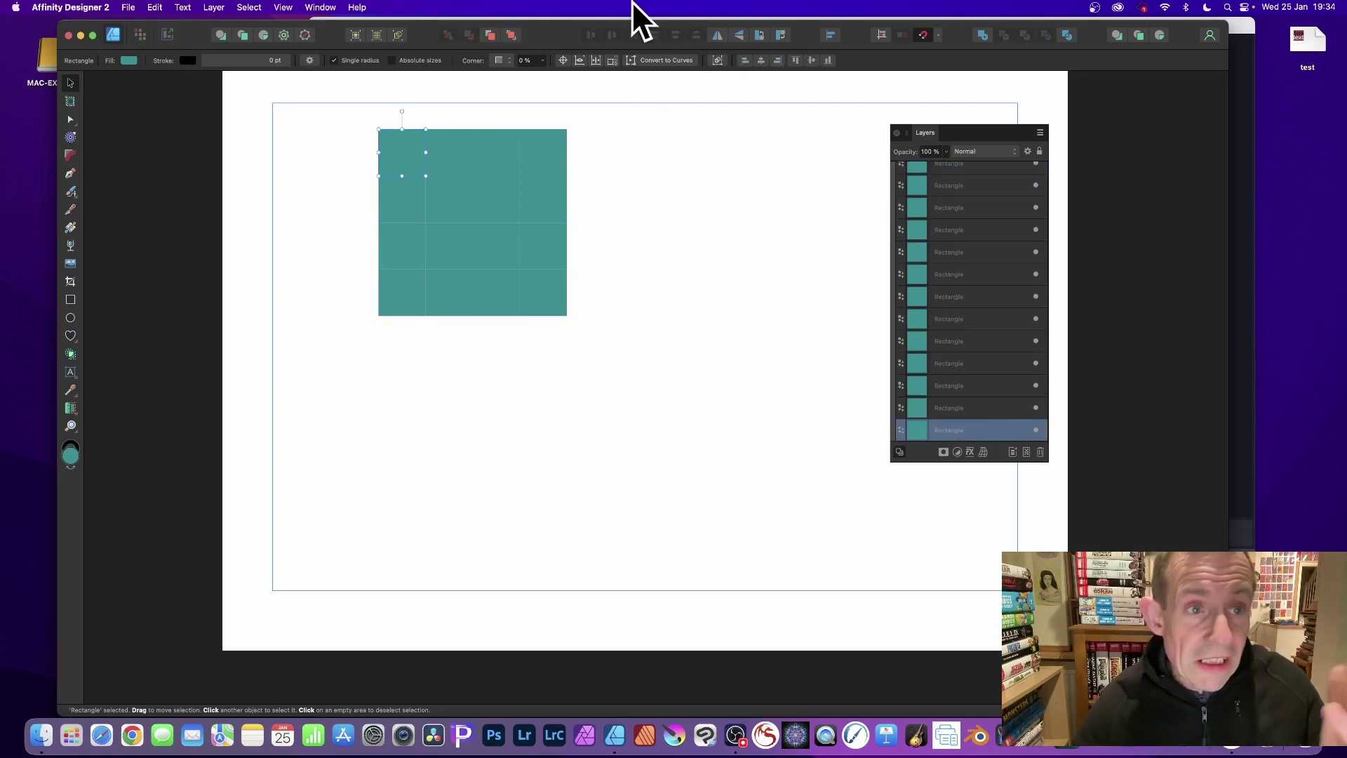
left_click(322, 5)
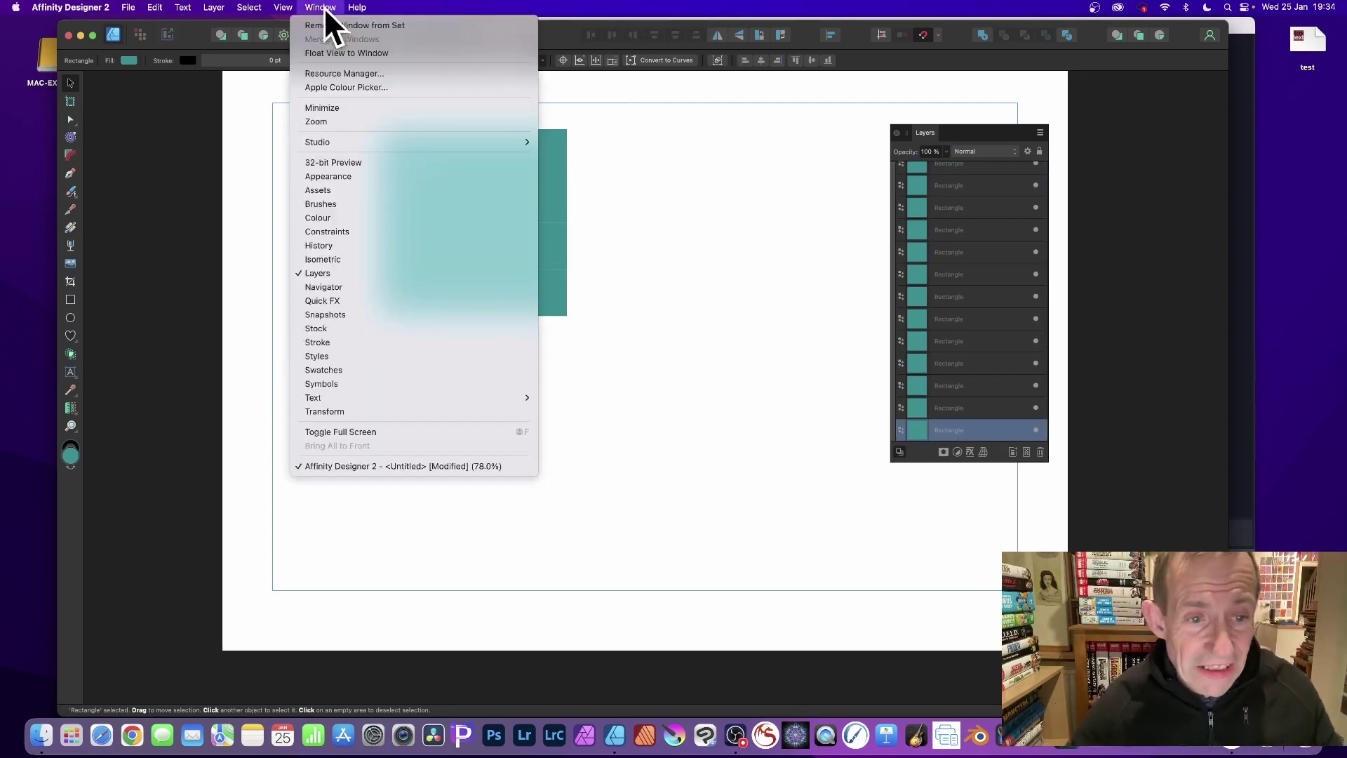
left_click(339, 370)
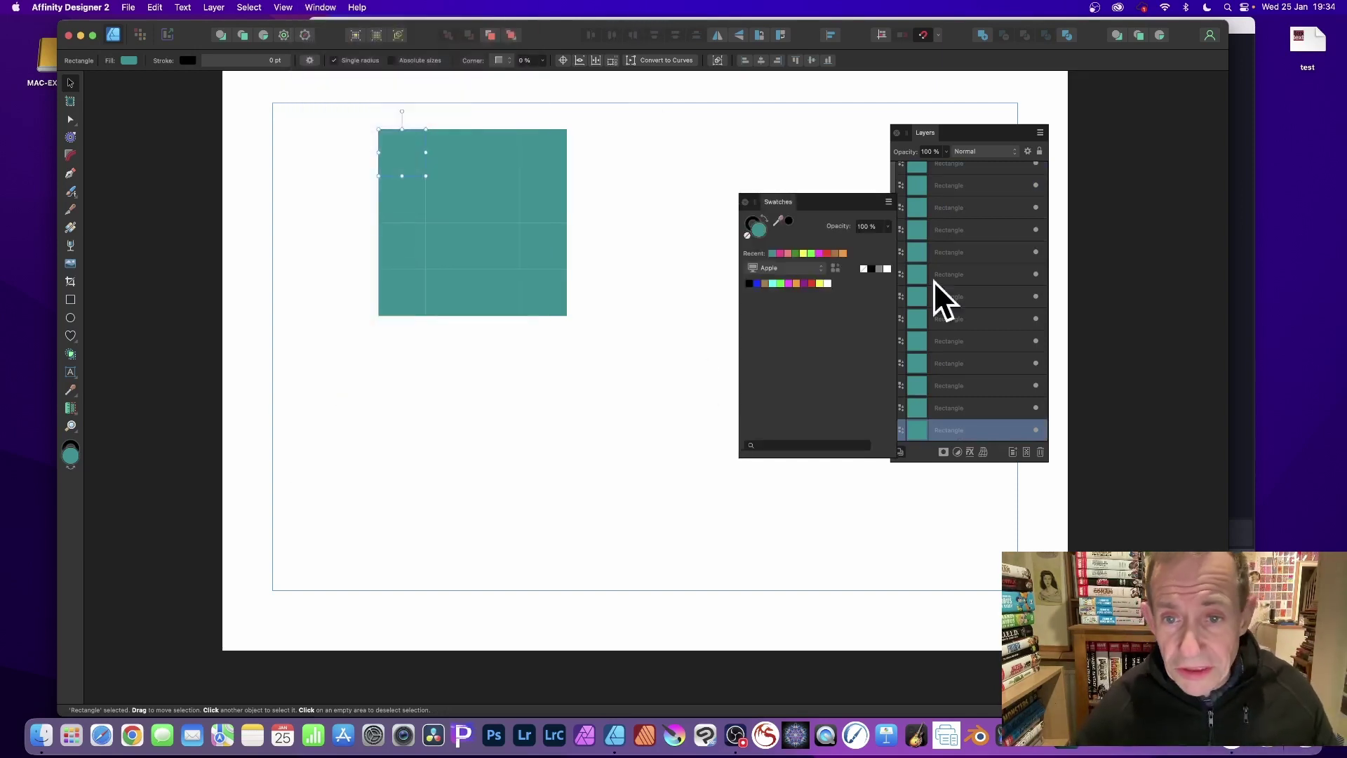
left_click(802, 269)
left_click(781, 170)
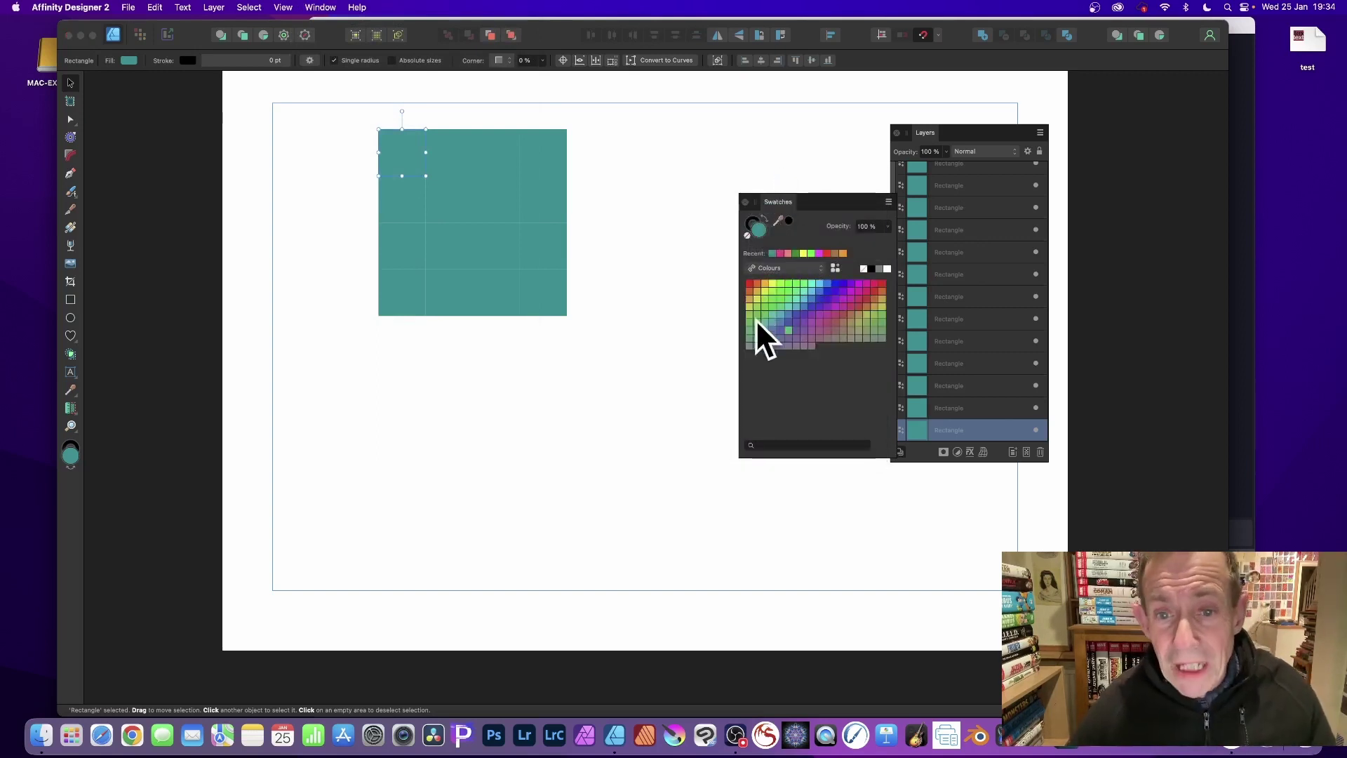
left_click(750, 283)
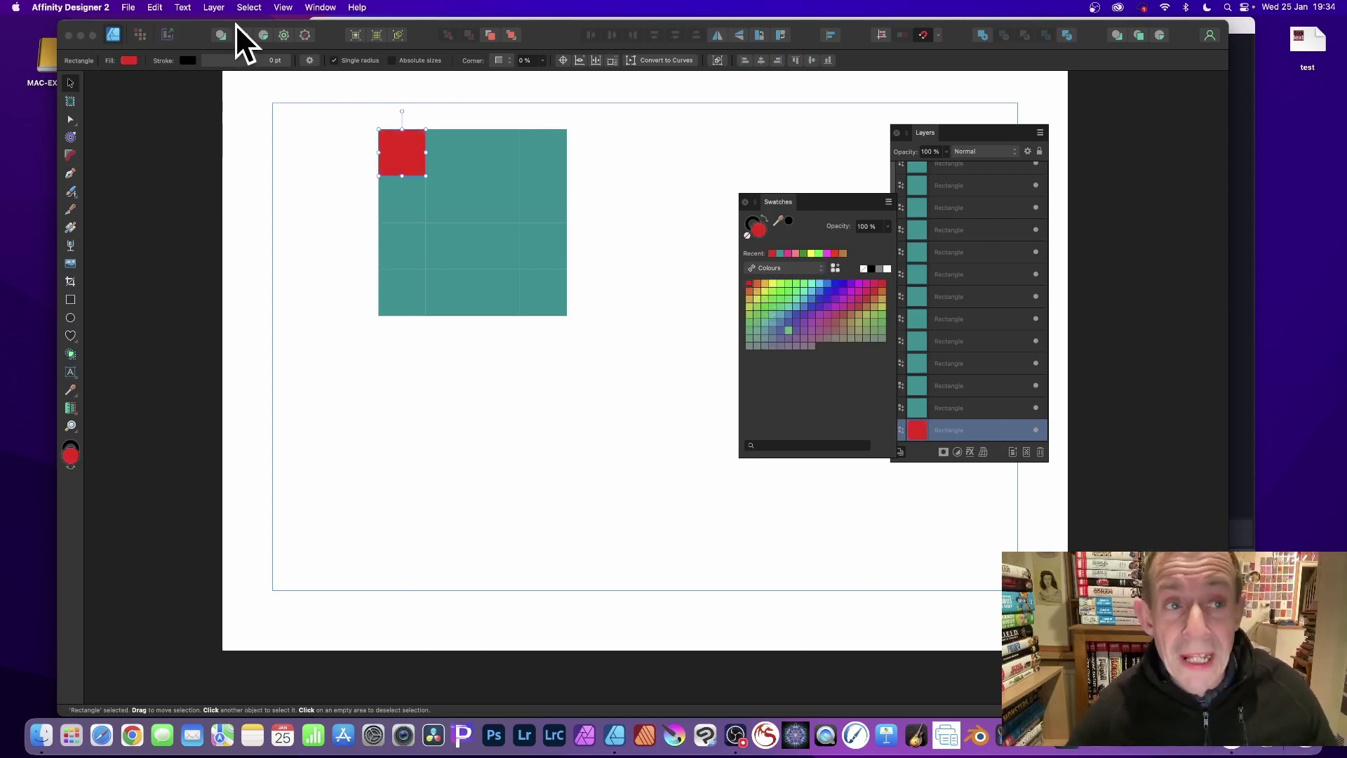
Step: Step through the remaining squares with Select Next, filling the second bright green, the third blue and the rest with varied swatch colours
left_click(253, 7)
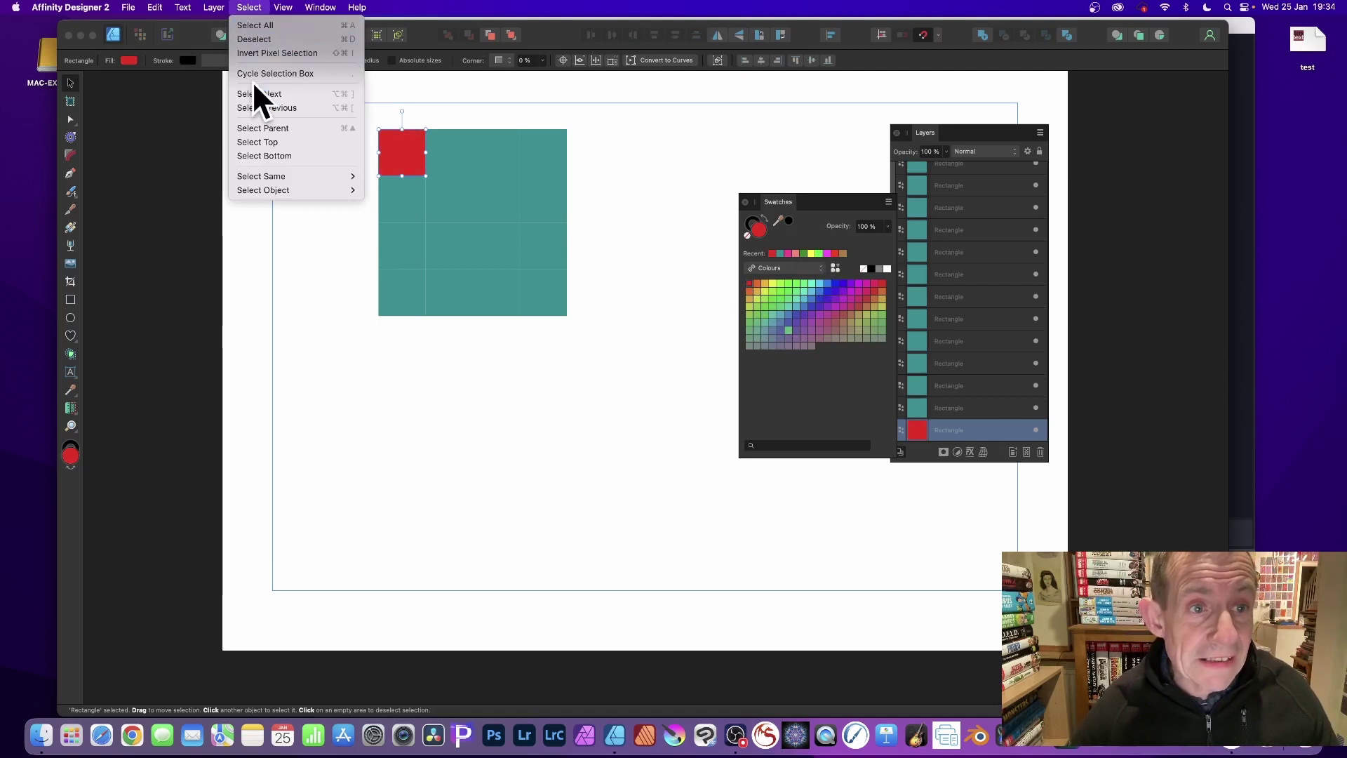
left_click(344, 93)
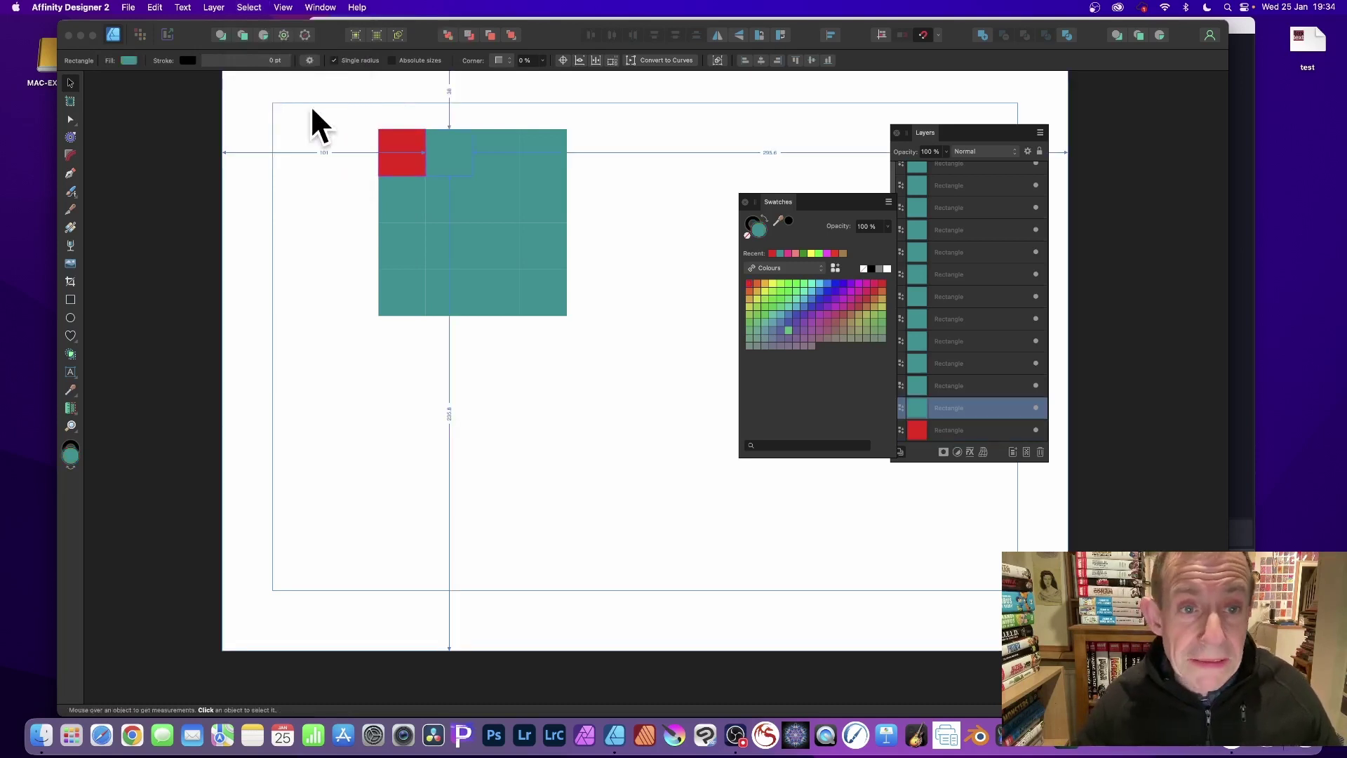
left_click(788, 284)
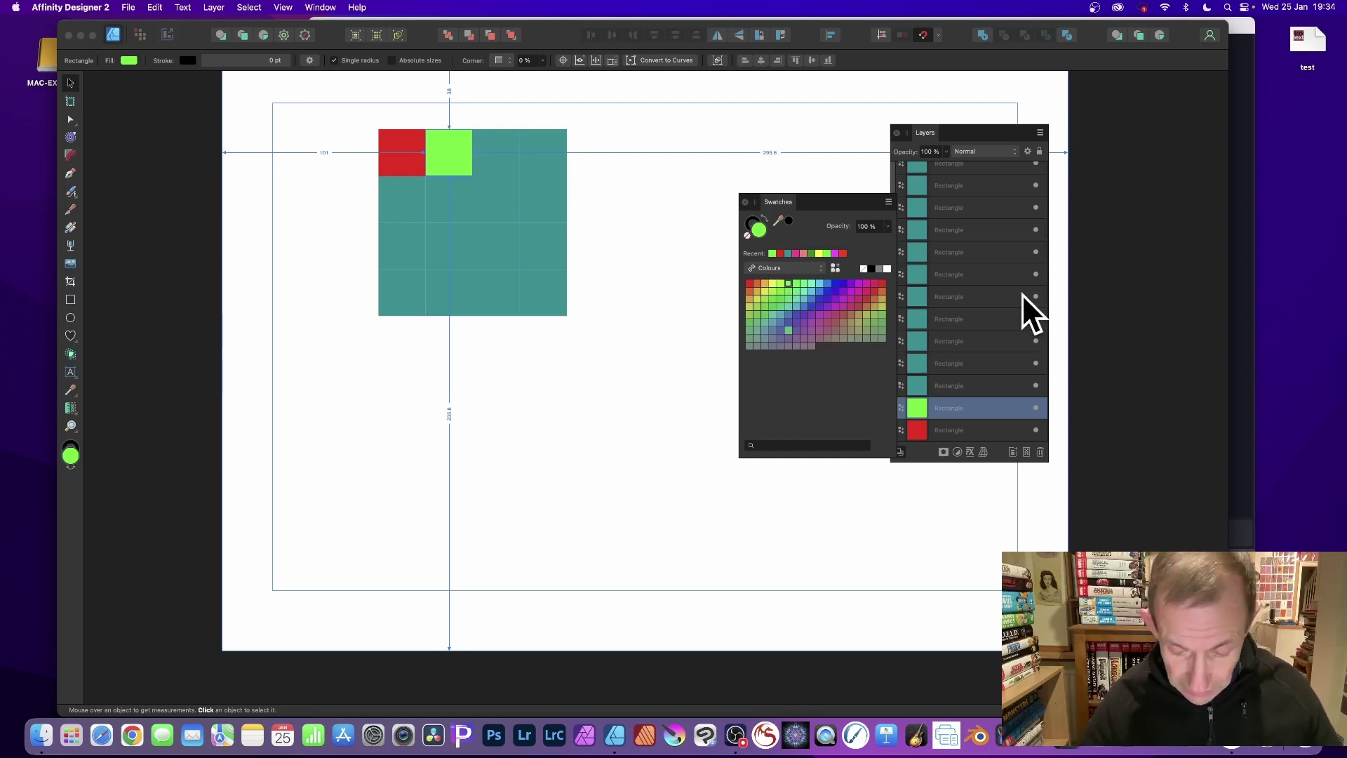
key("Tab")
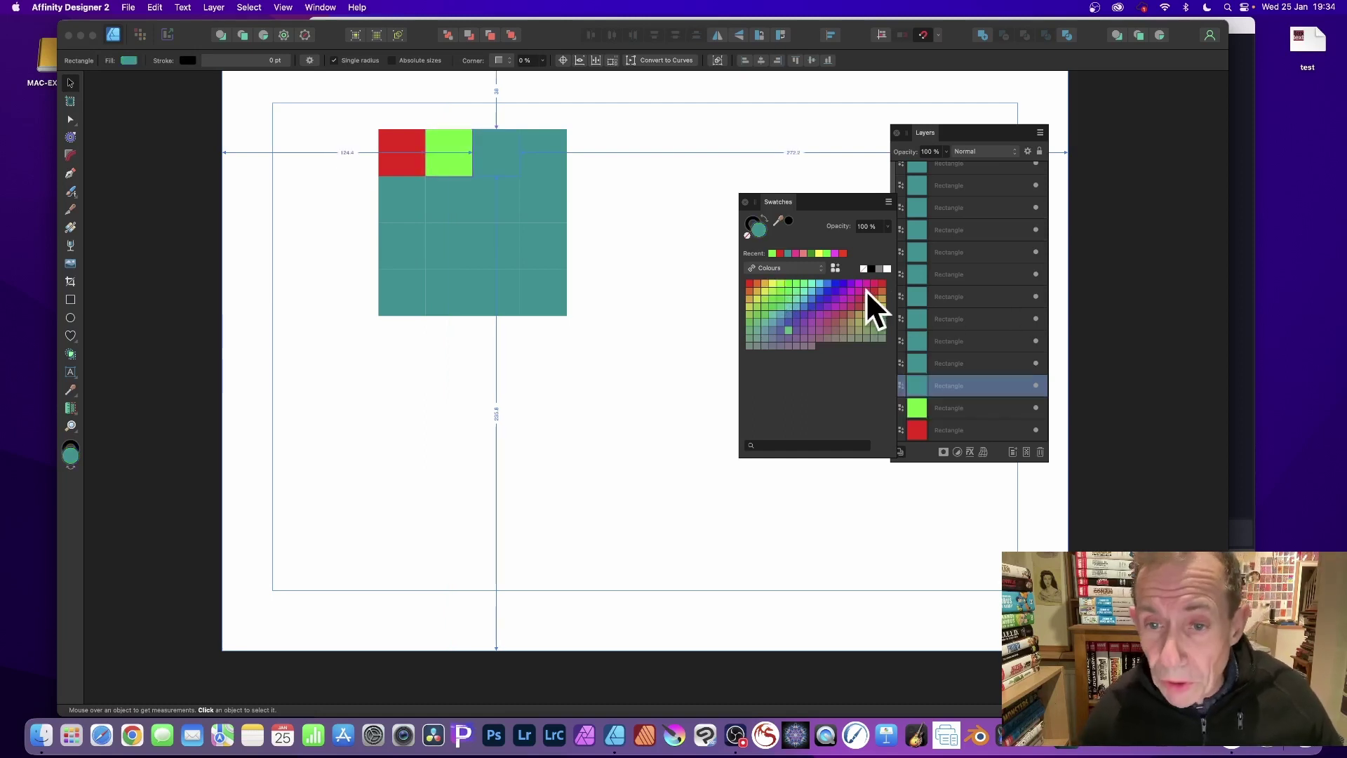
left_click(835, 284)
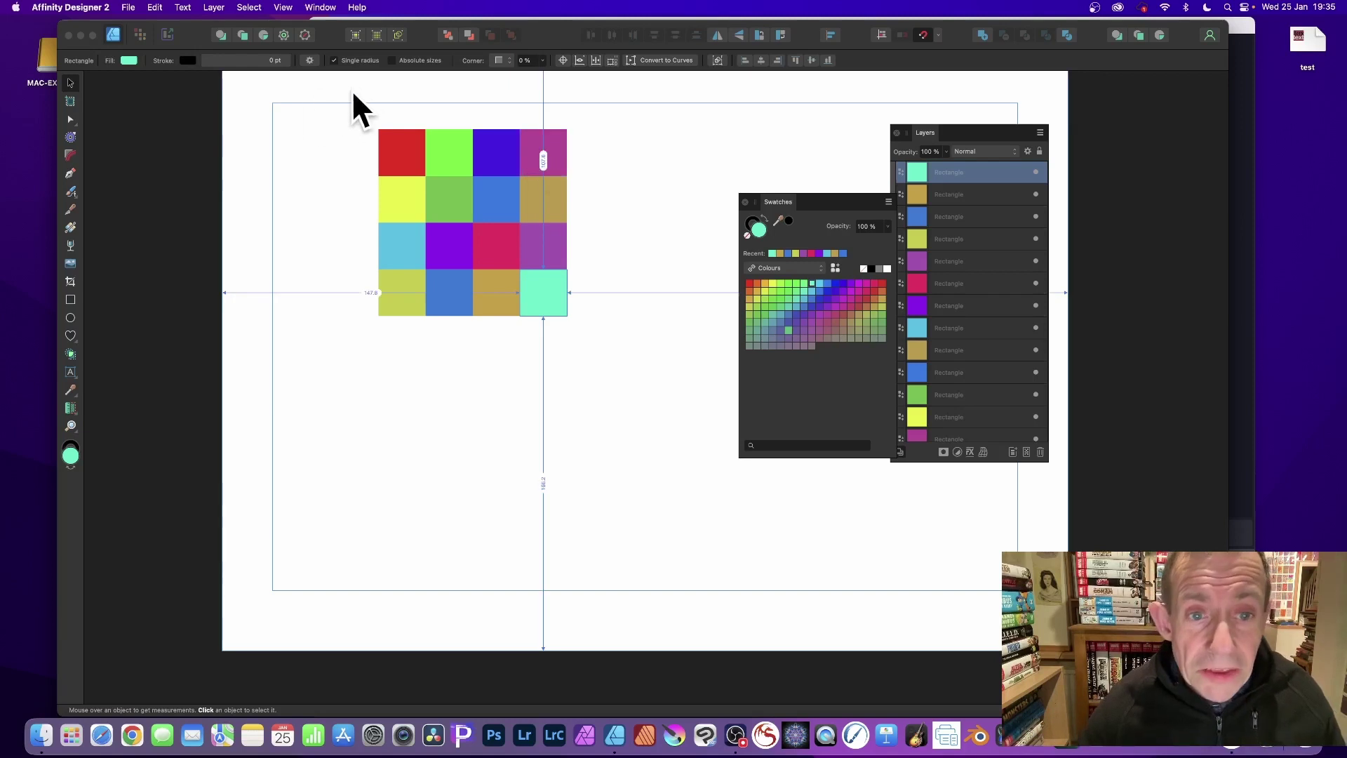
Step: Select the whole group of coloured squares and apply a Twist warp to it
left_click(355, 108)
scroll(1042, 189, "up", 1)
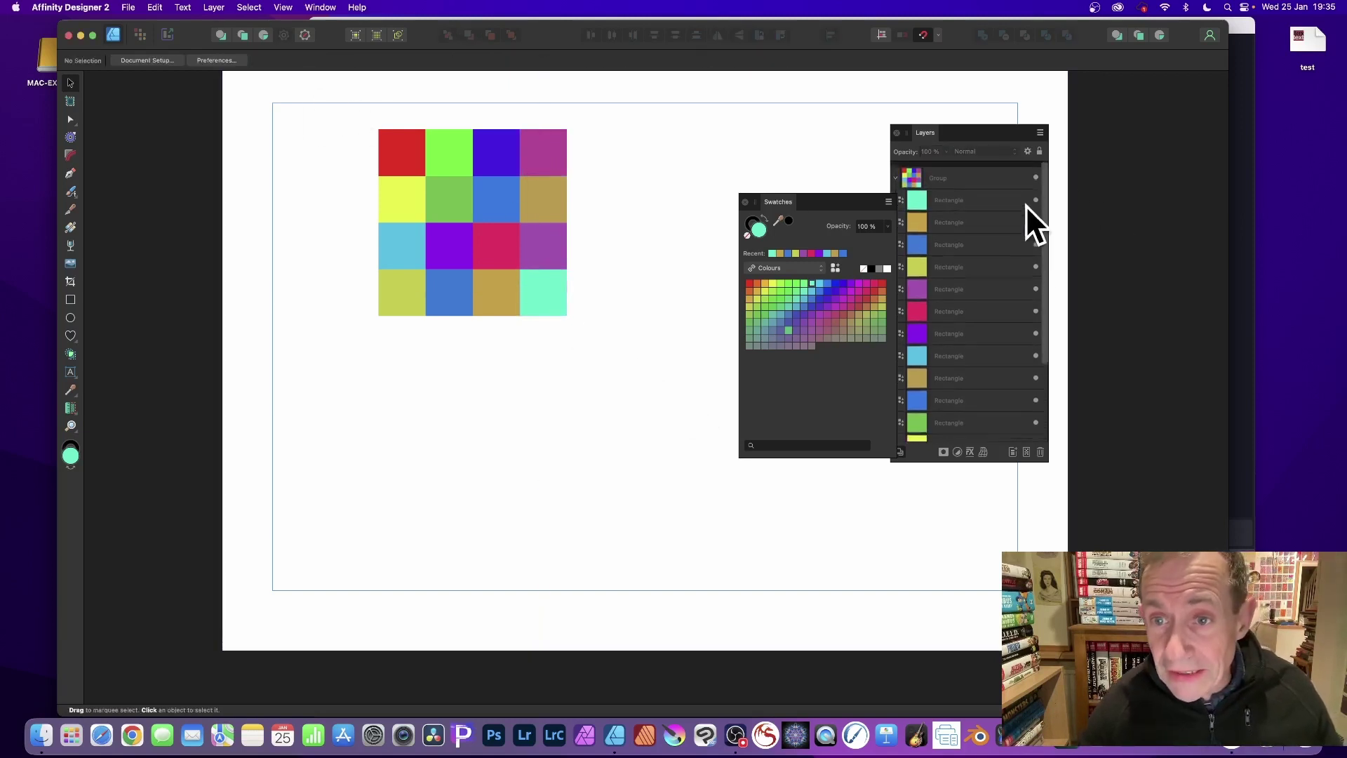
left_click(940, 173)
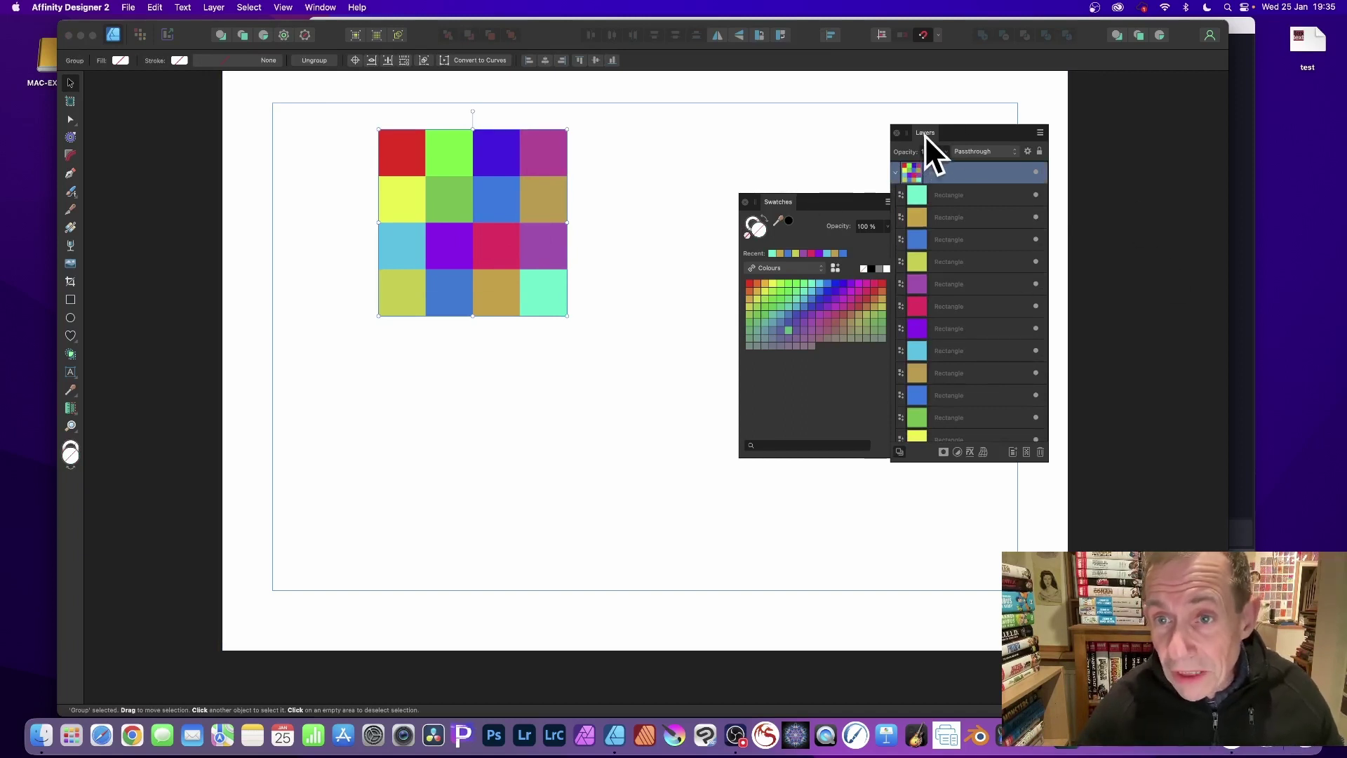
left_click_drag(925, 133, 637, 100)
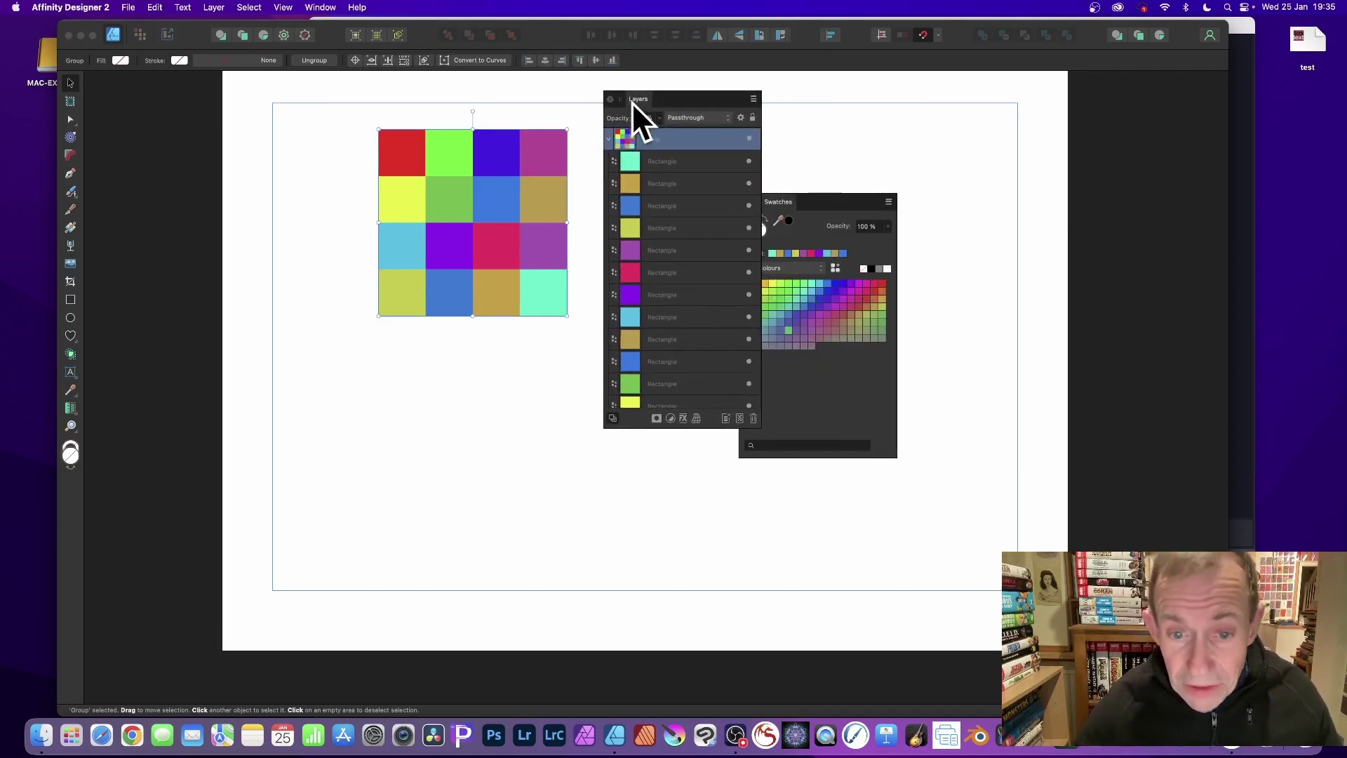
left_click(696, 417)
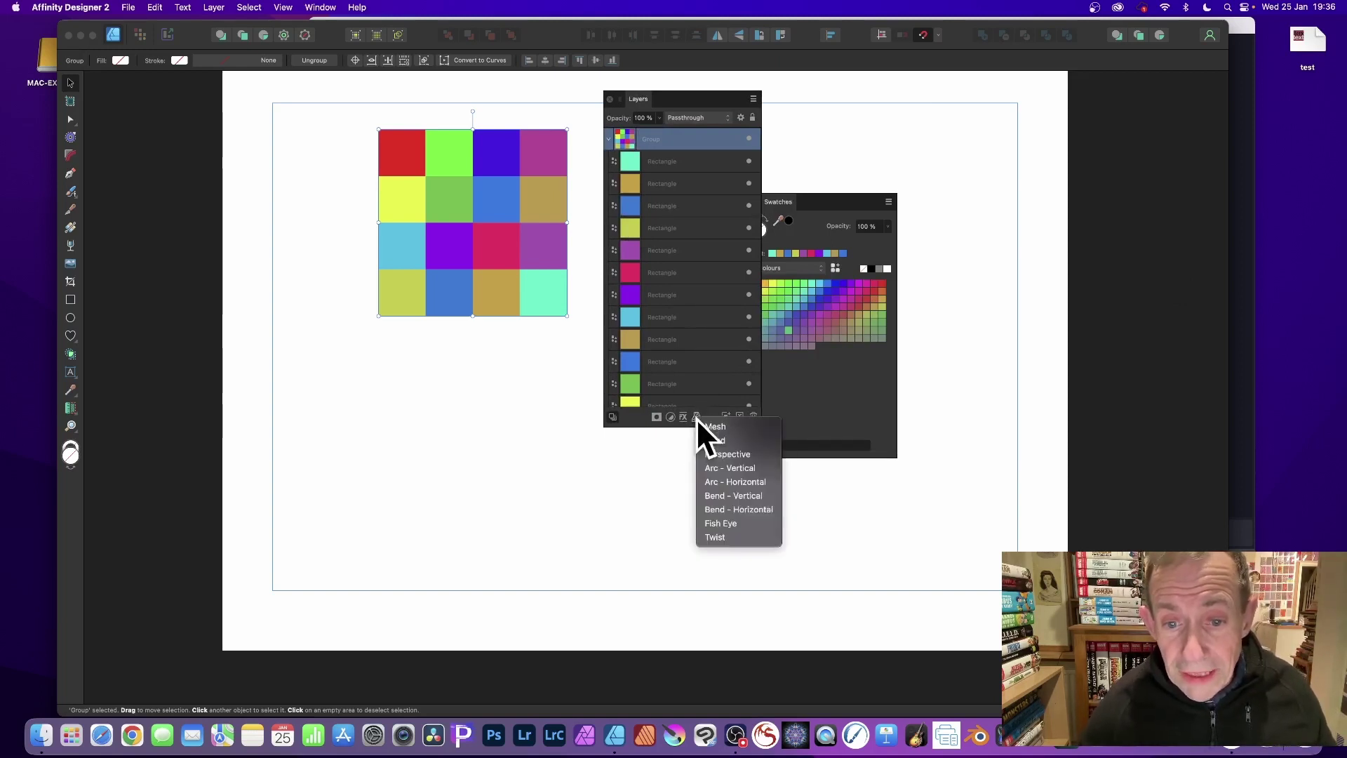
left_click(732, 536)
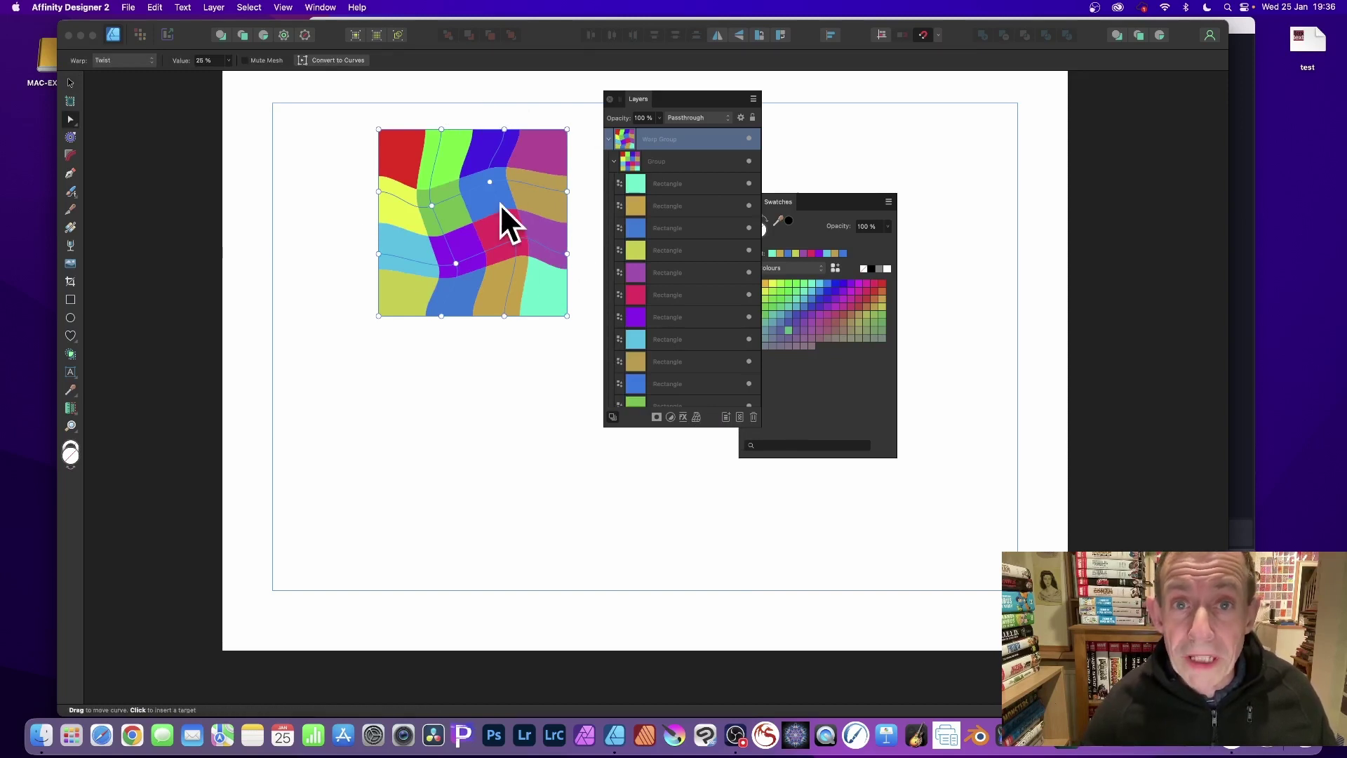
Step: Increase the Twist warp's value to 77 %
left_click(513, 239)
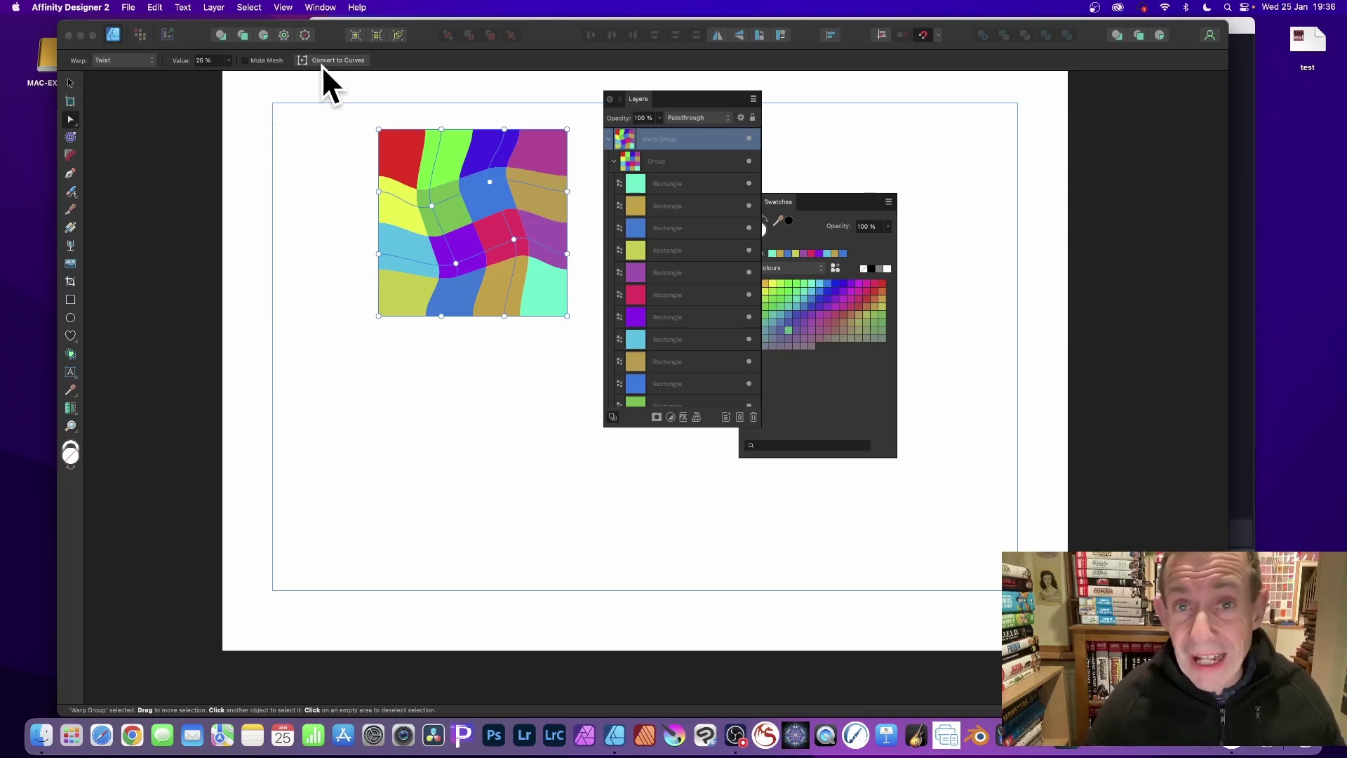
left_click(228, 61)
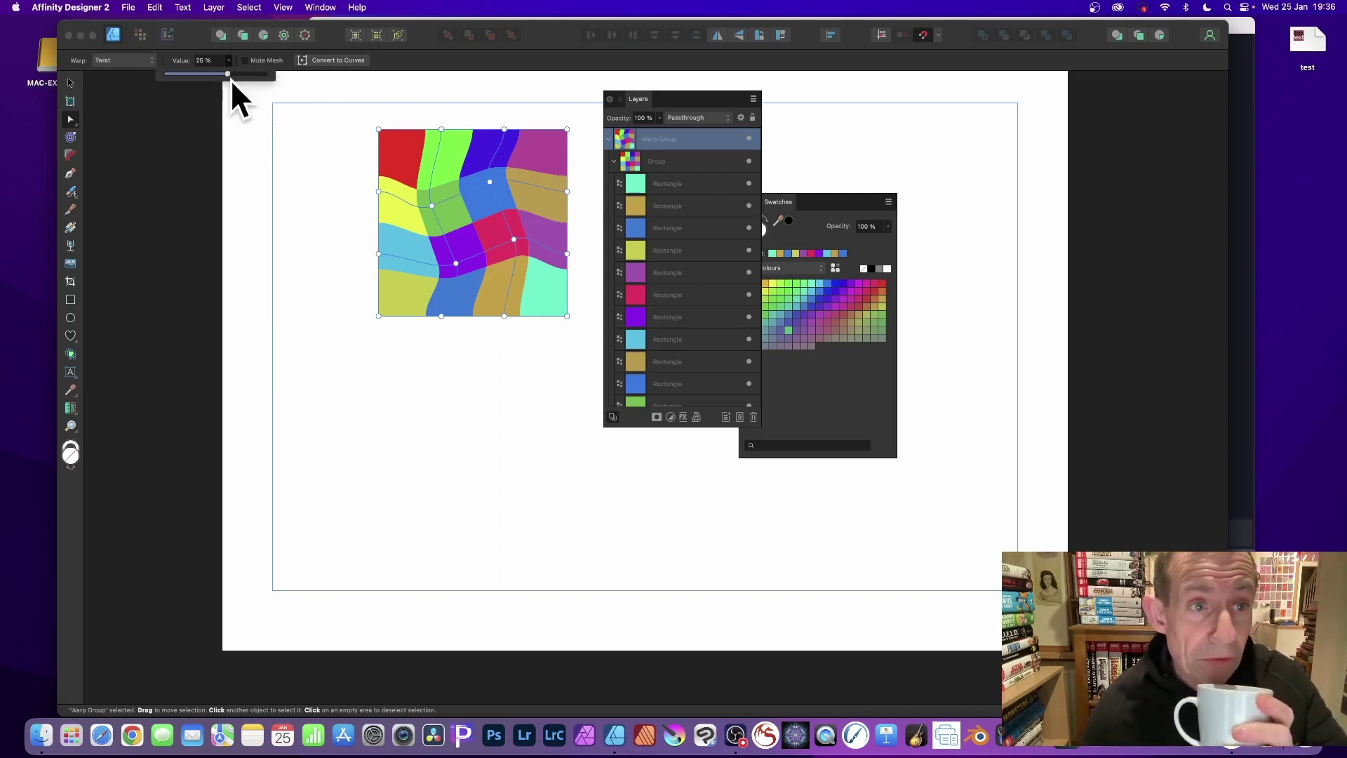
left_click_drag(230, 76, 250, 73)
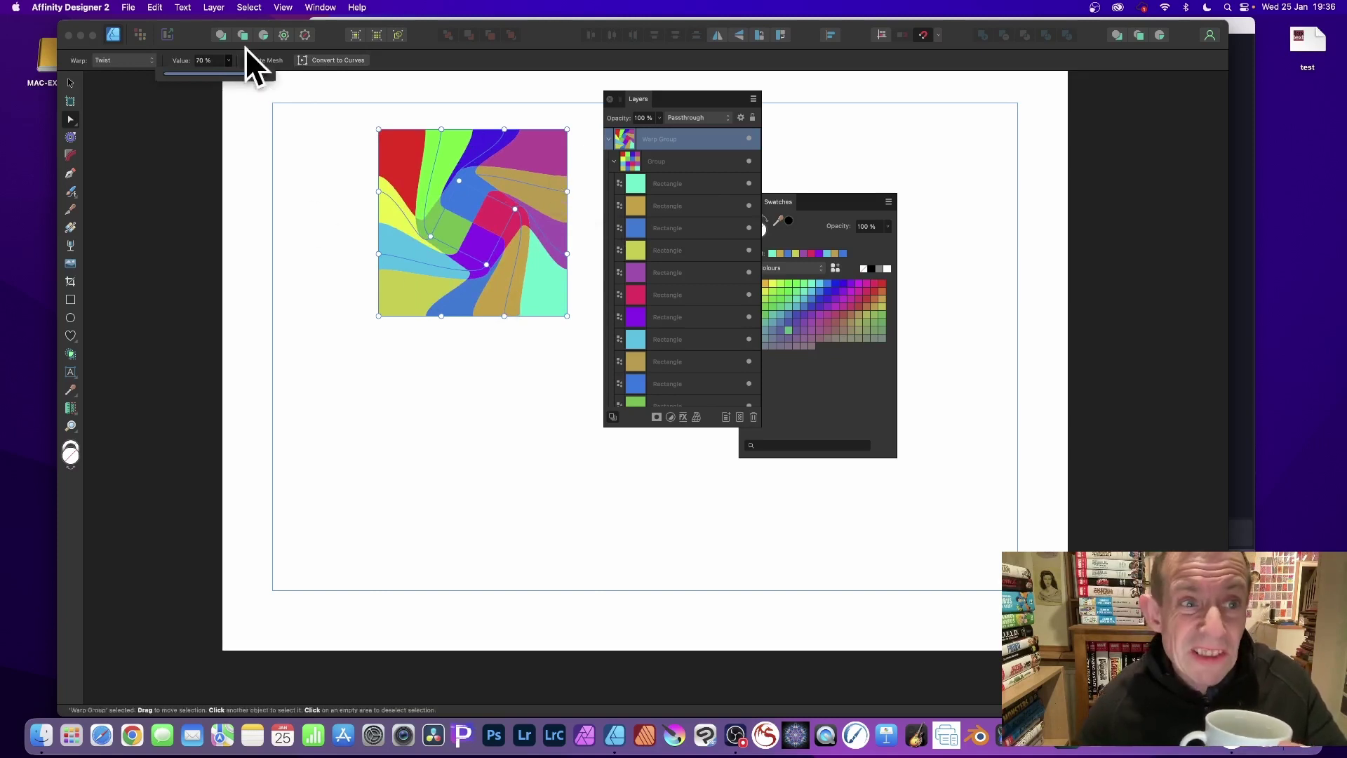
left_click_drag(250, 73, 247, 71)
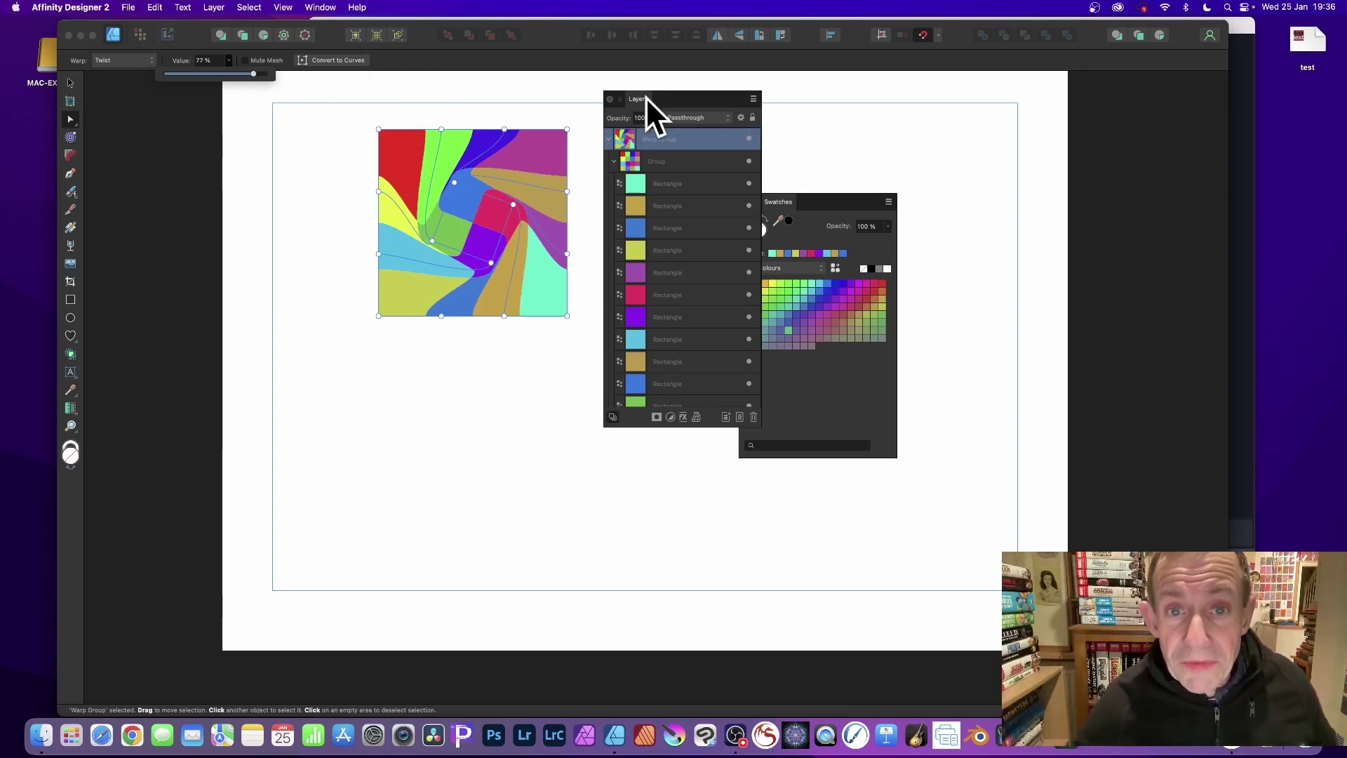
Step: Clear the Layers and Swatches panels away from the artwork, closing Swatches, and reselect the Warp Group
left_click_drag(645, 97, 940, 130)
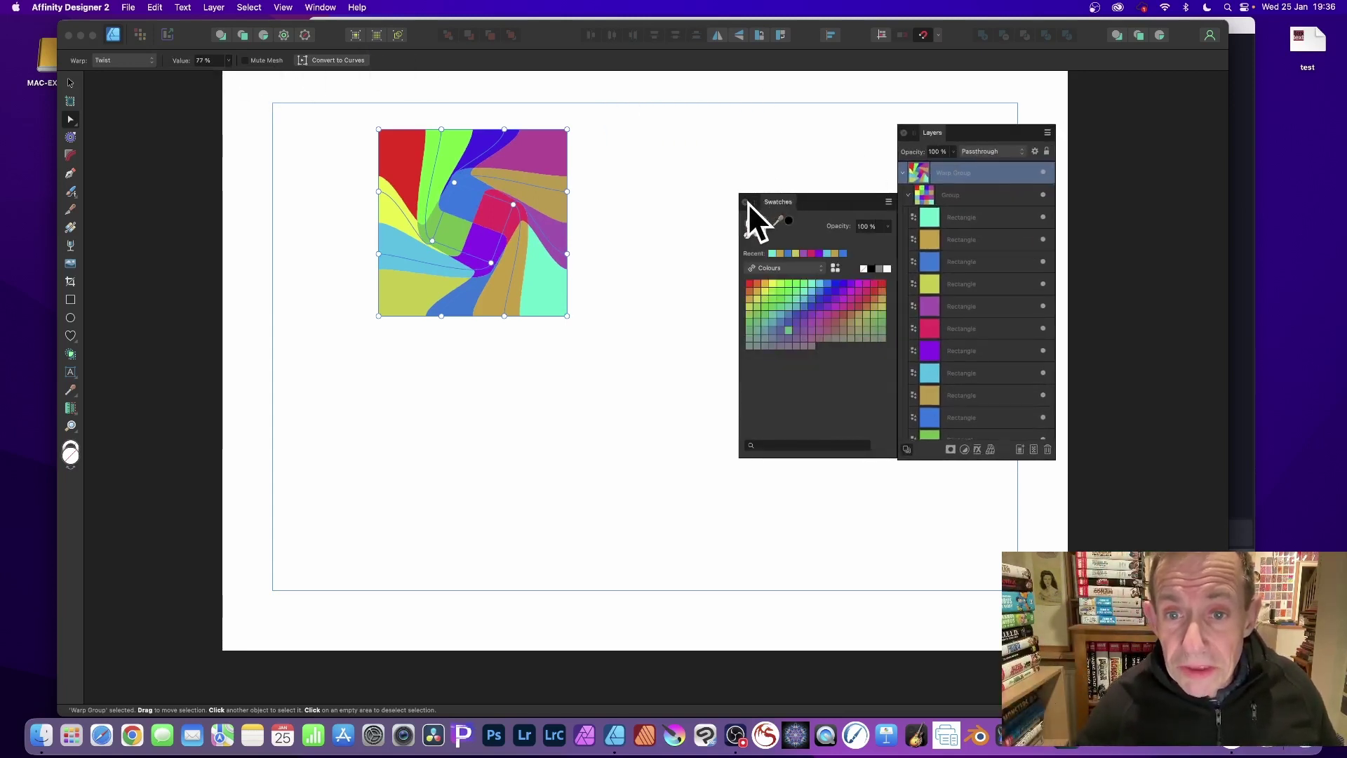
left_click(747, 203)
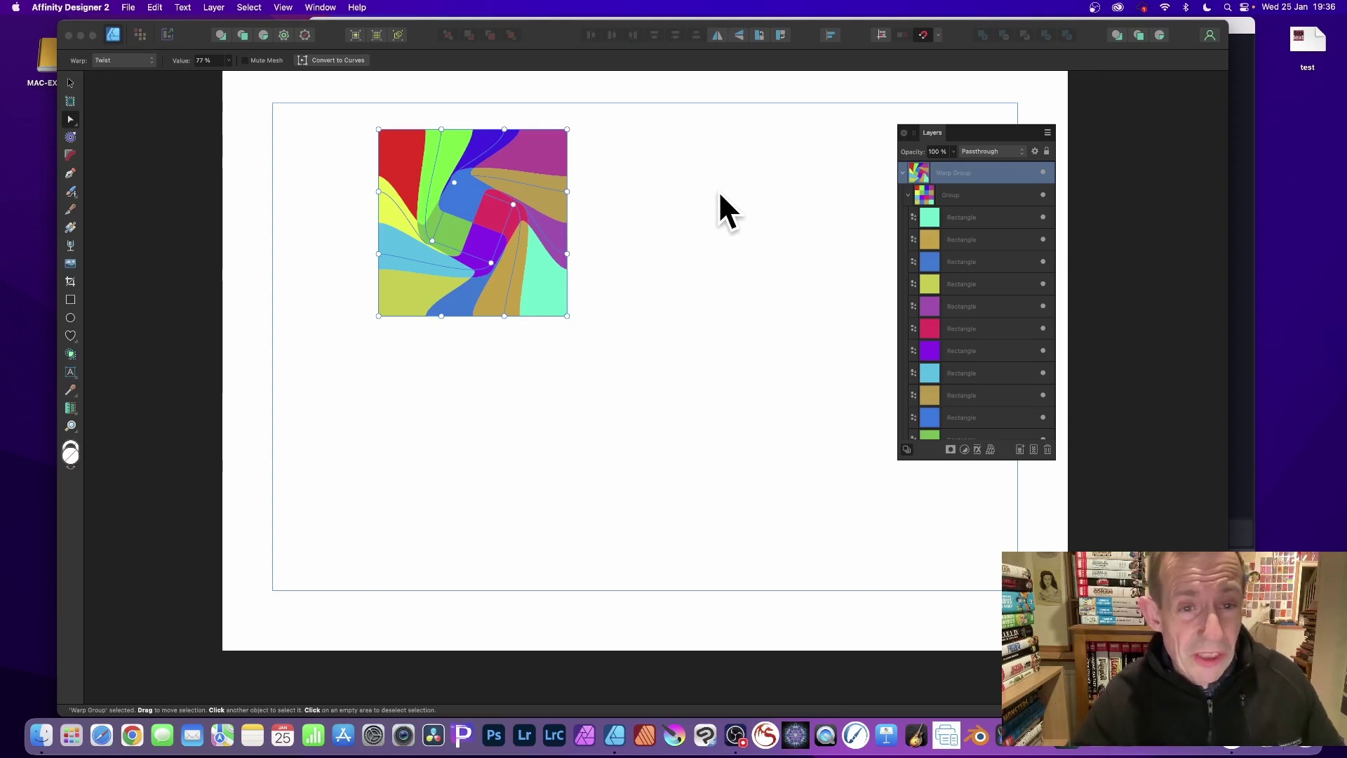
left_click(349, 92)
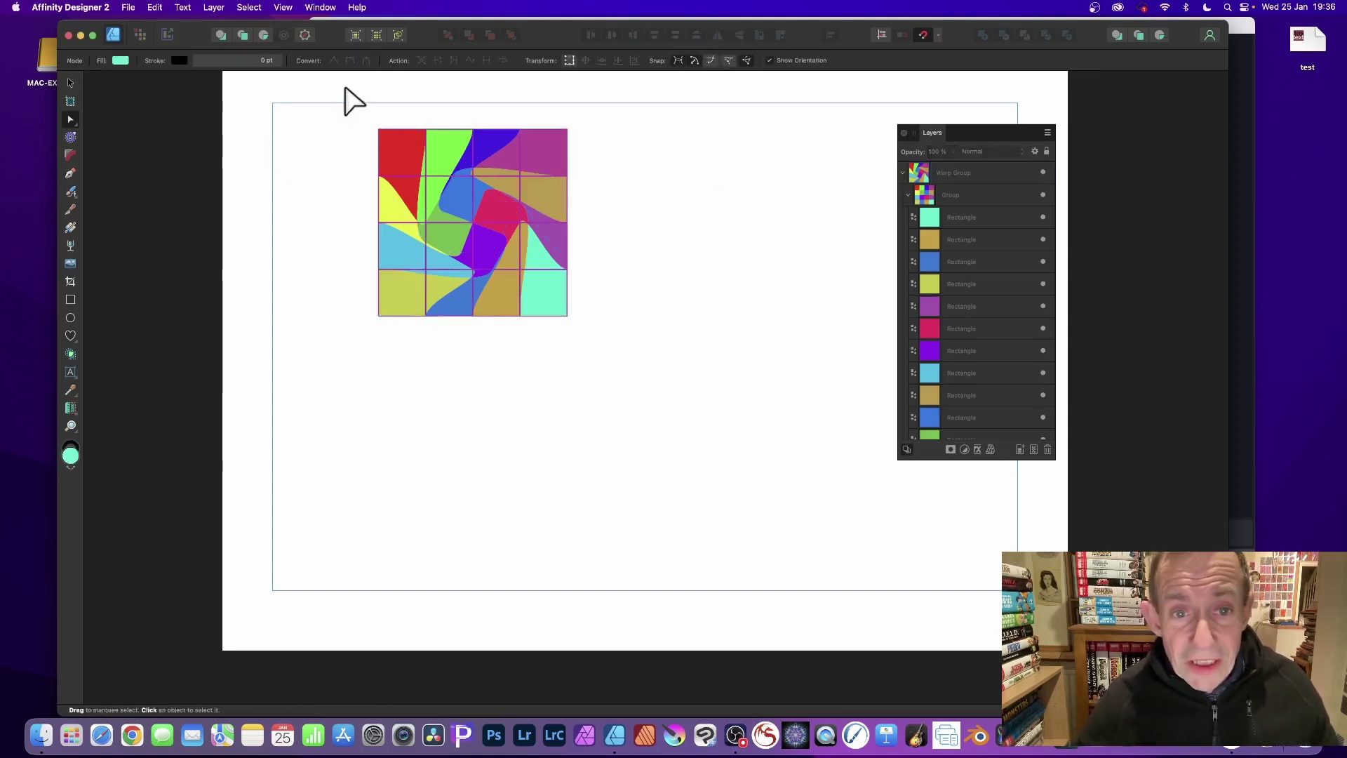
left_click(940, 164)
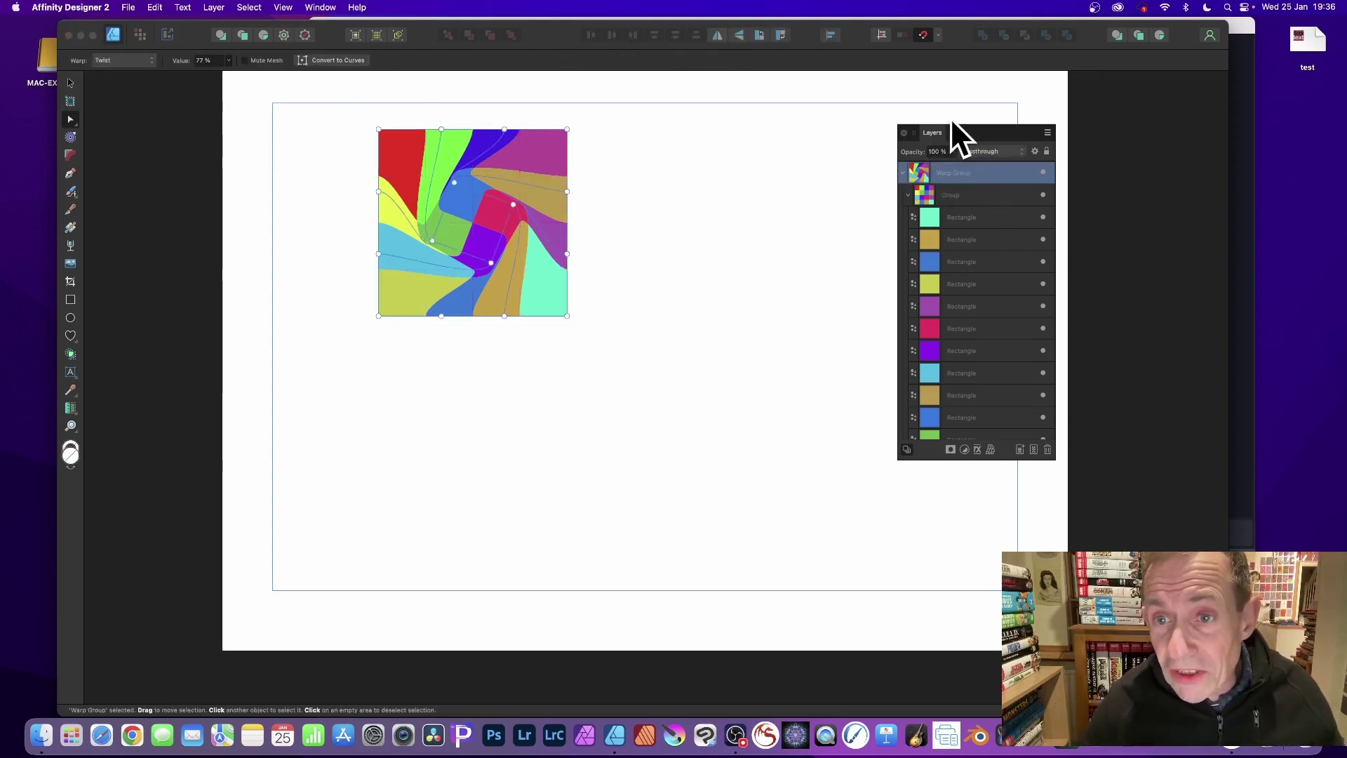
Step: Duplicate the twisted square flush against its right edge and flip the copy horizontally to mirror the original
left_click_drag(963, 126, 765, 109)
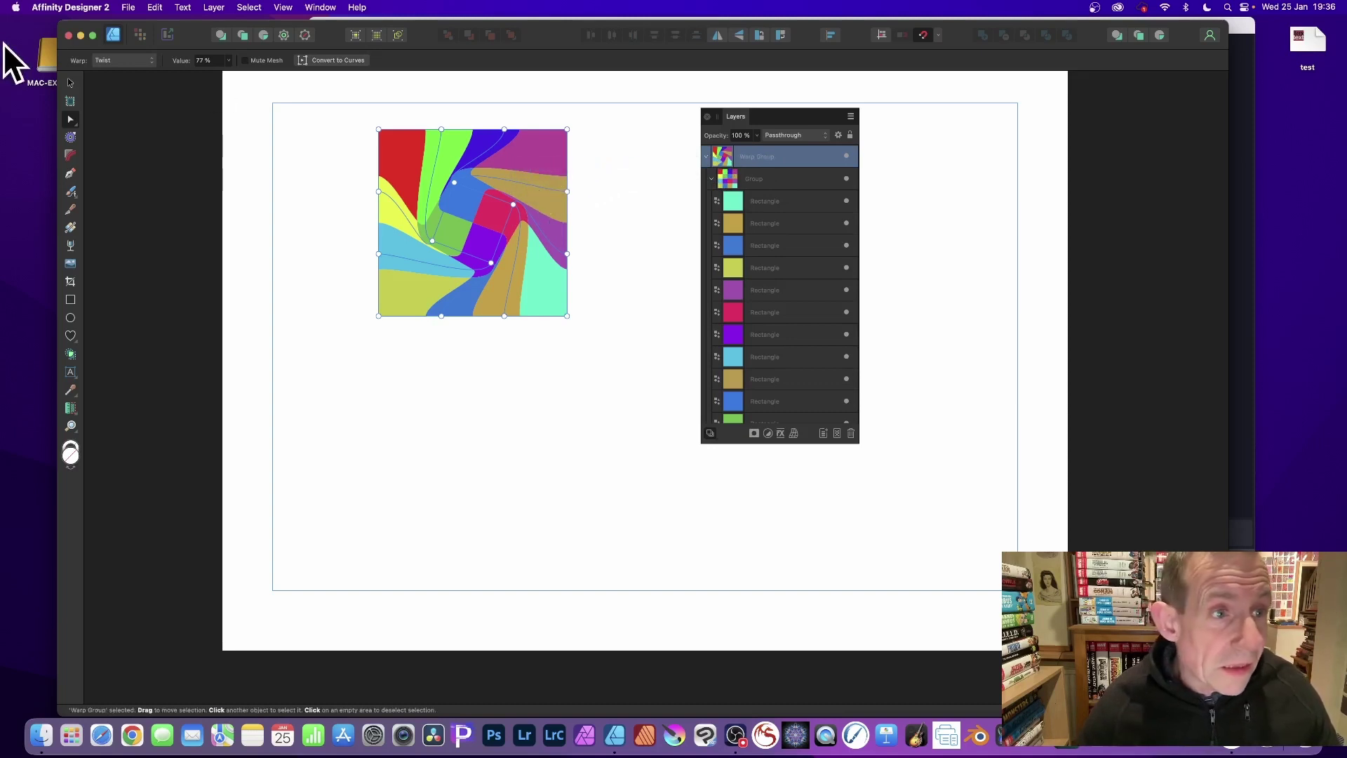
left_click(71, 82)
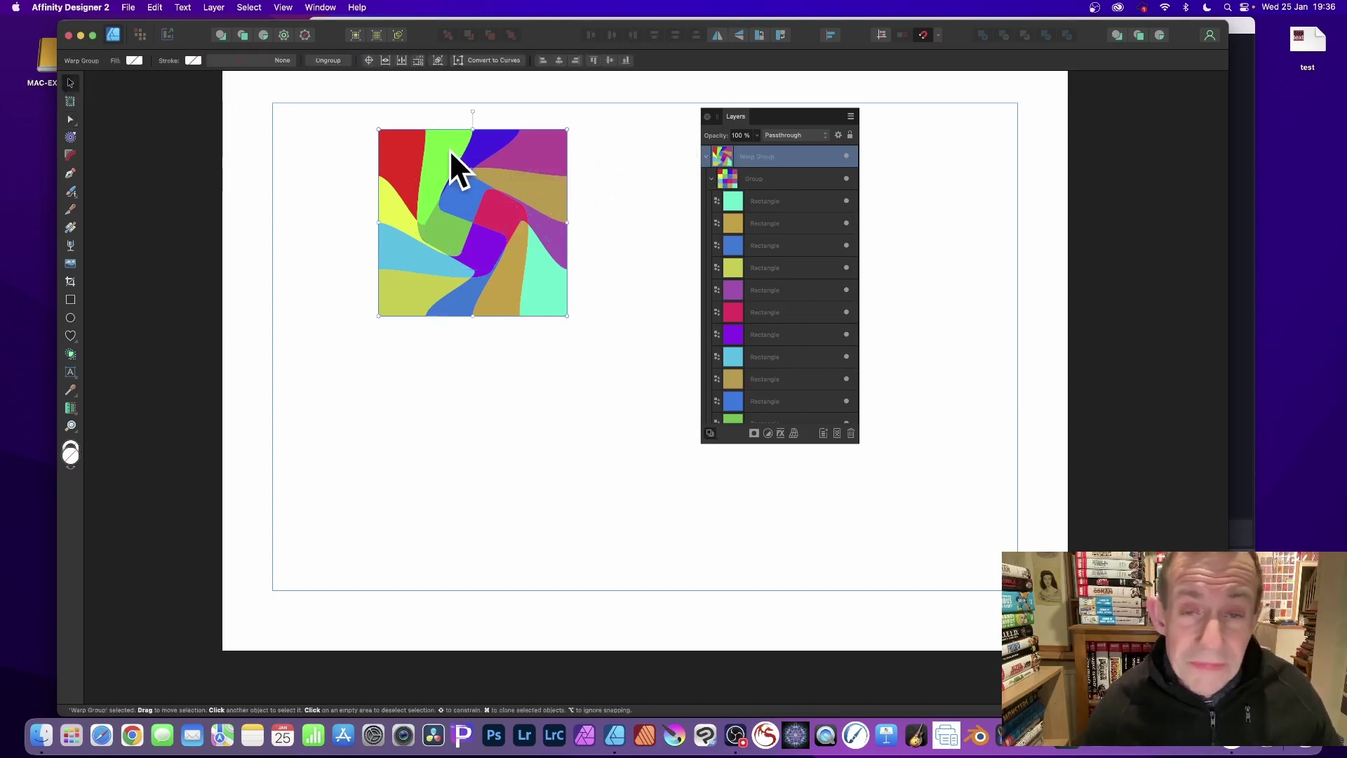
left_click_drag(427, 157, 618, 158)
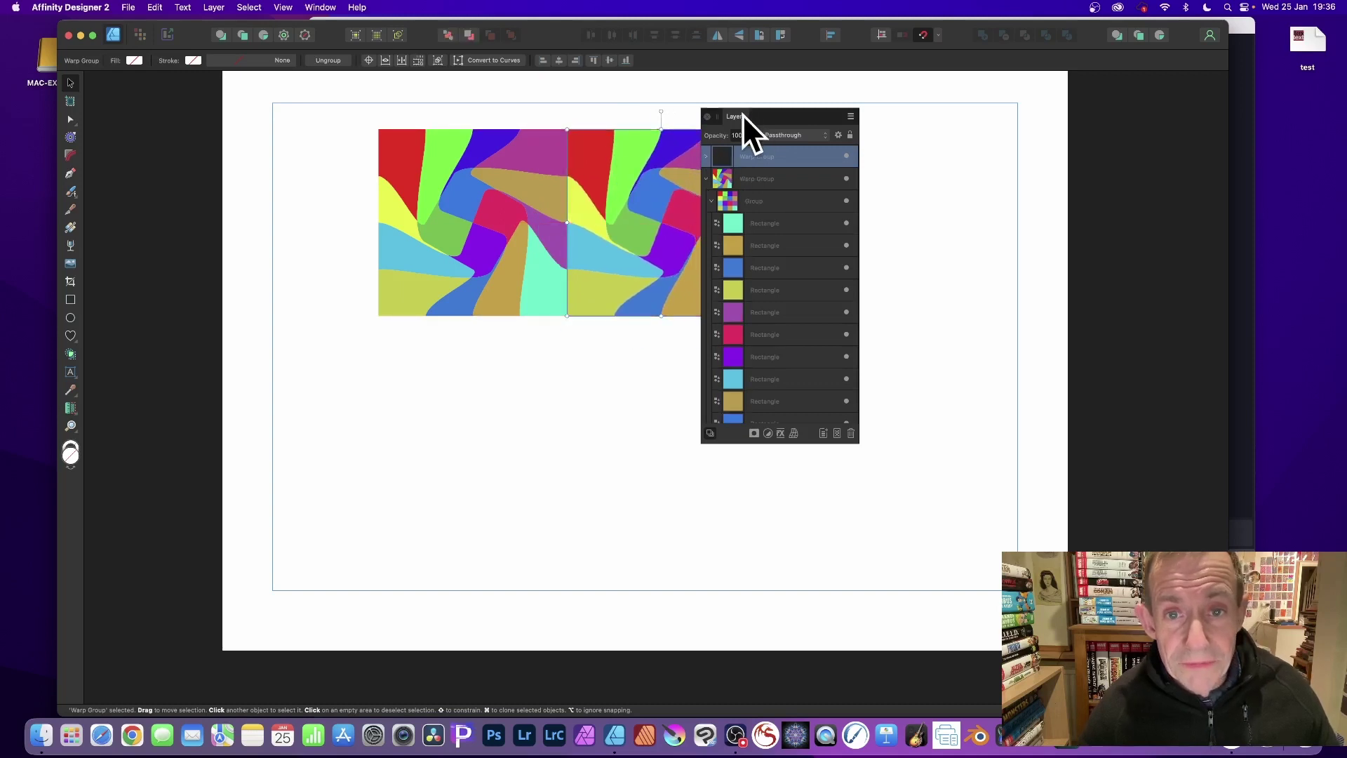
left_click_drag(742, 116, 862, 119)
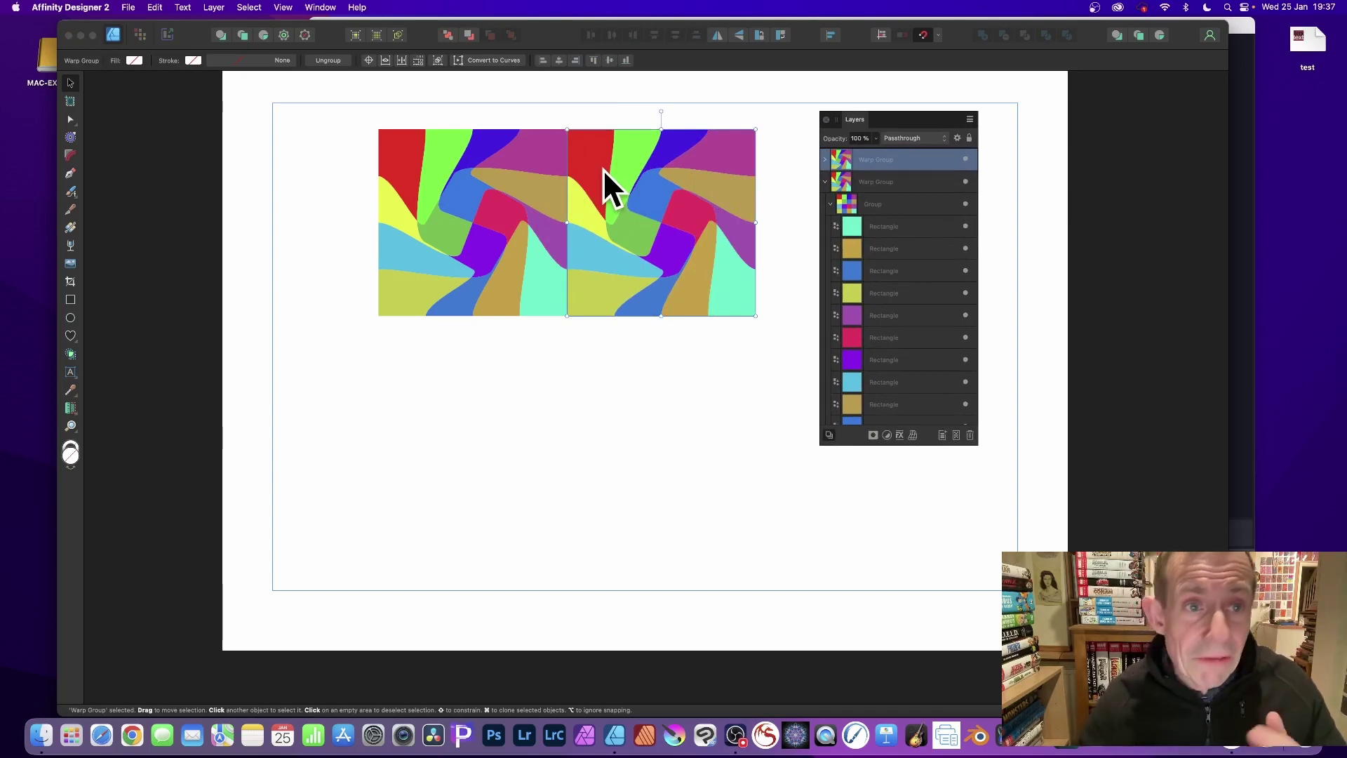
left_click(220, 7)
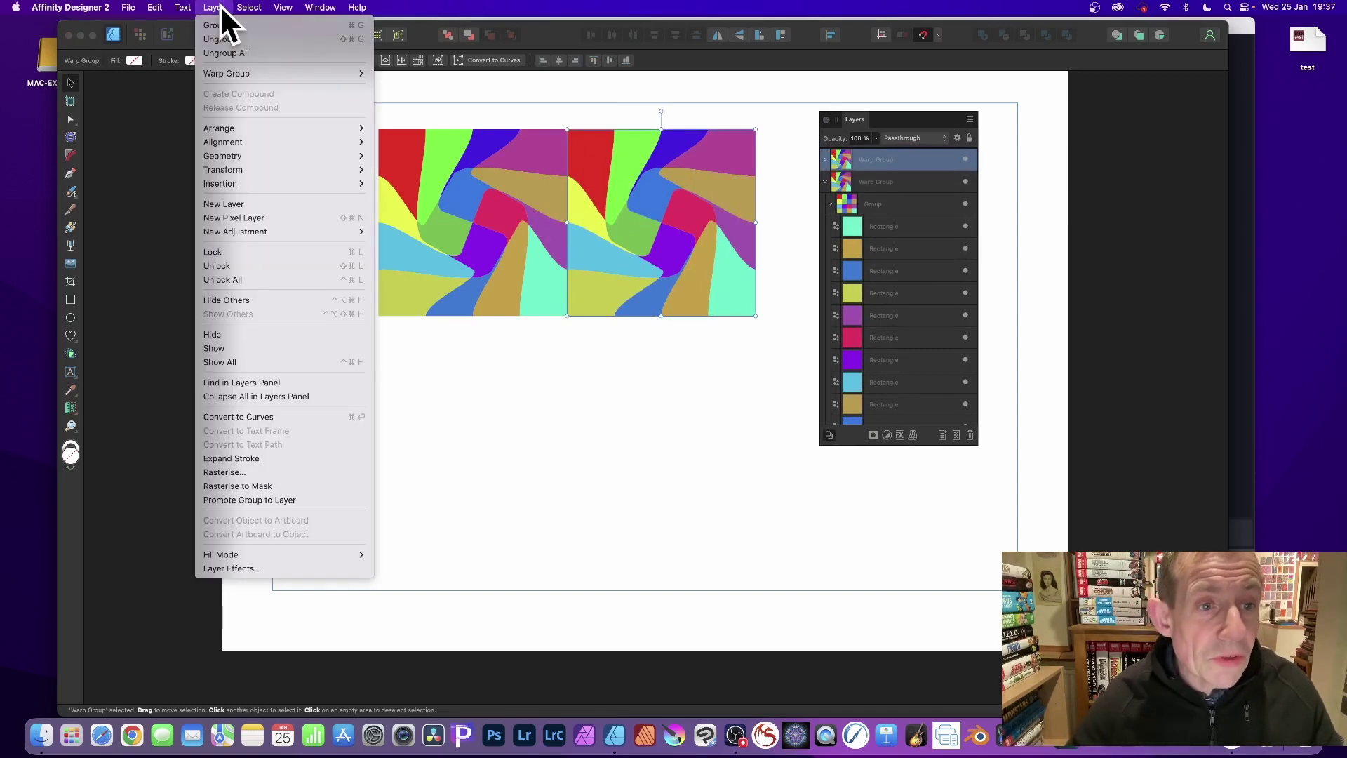
mouse_move(238, 167)
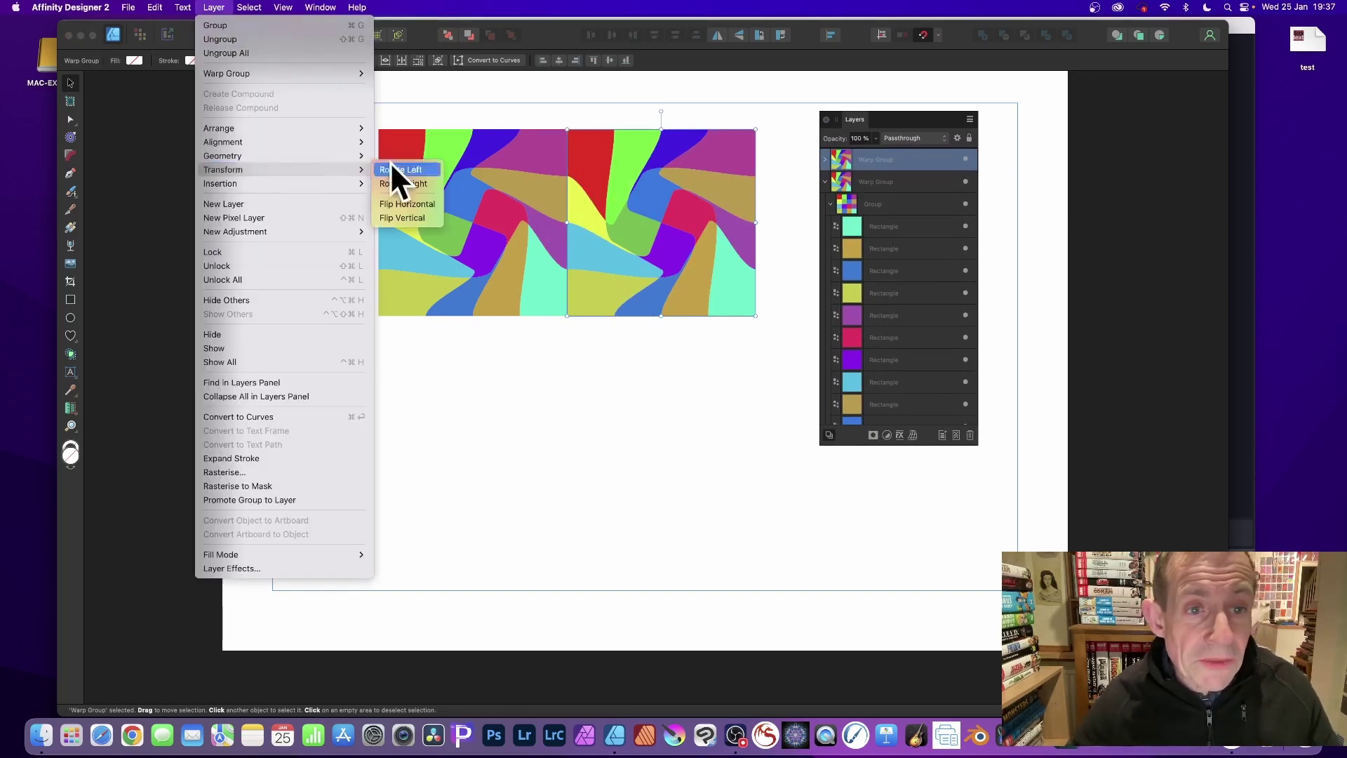
left_click(432, 204)
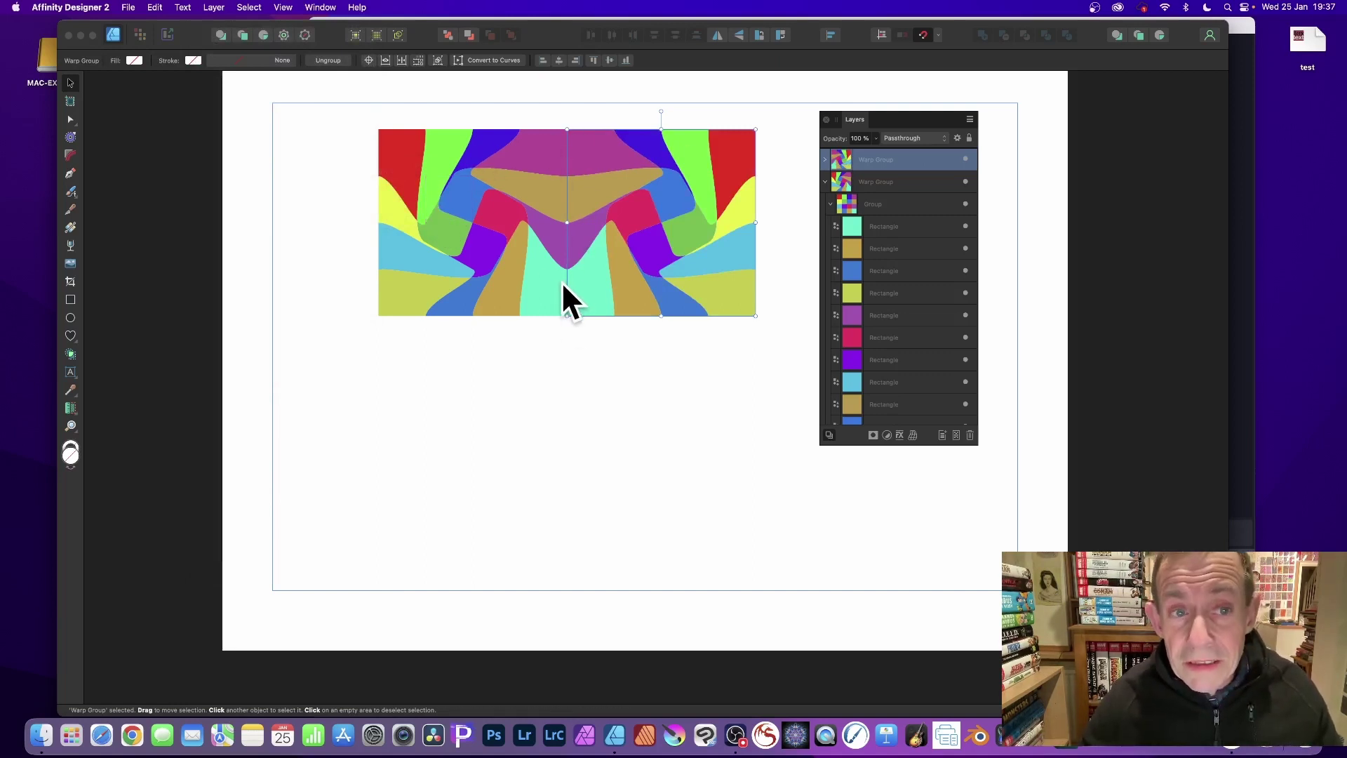
Step: Duplicate the mirrored pair of squares directly below itself and flip the copied pair vertically
left_click_drag(335, 97, 832, 365)
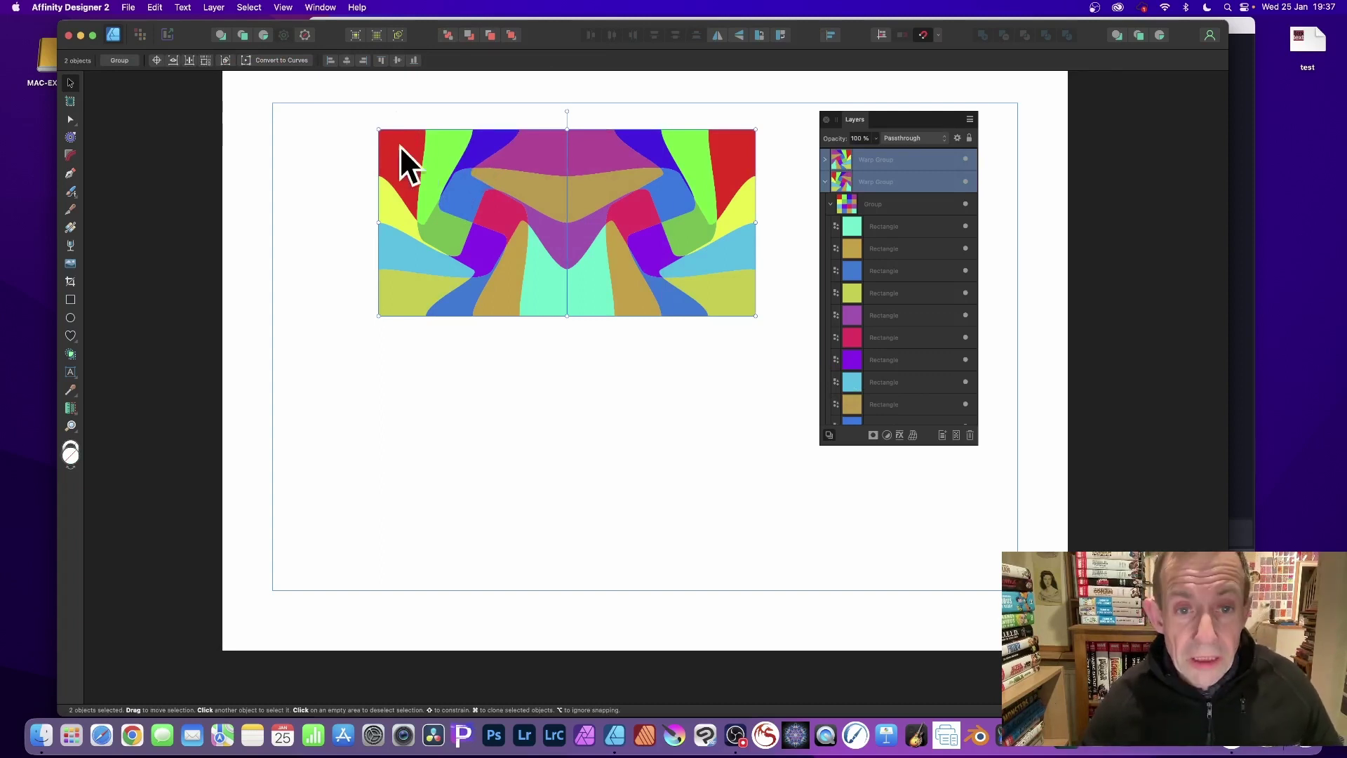
left_click_drag(552, 153, 553, 341)
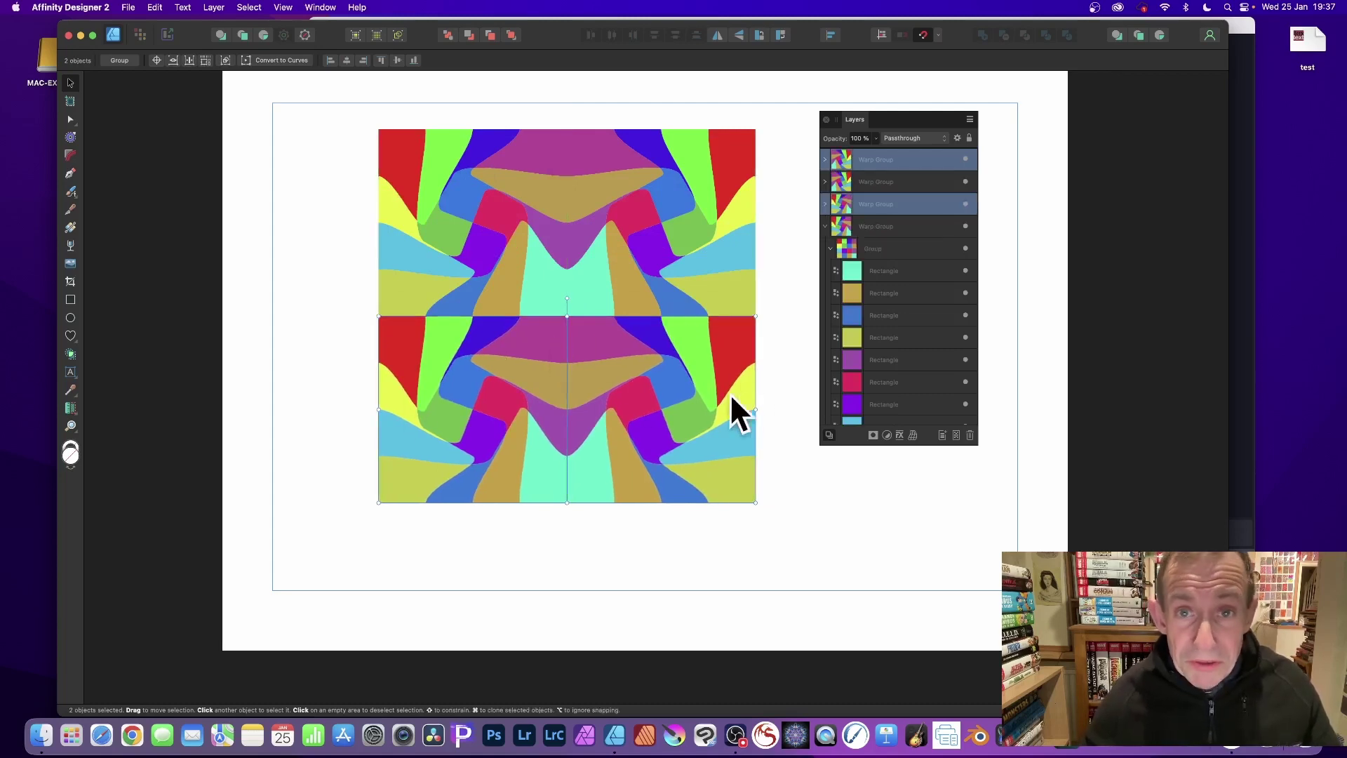
left_click(218, 4)
mouse_move(232, 174)
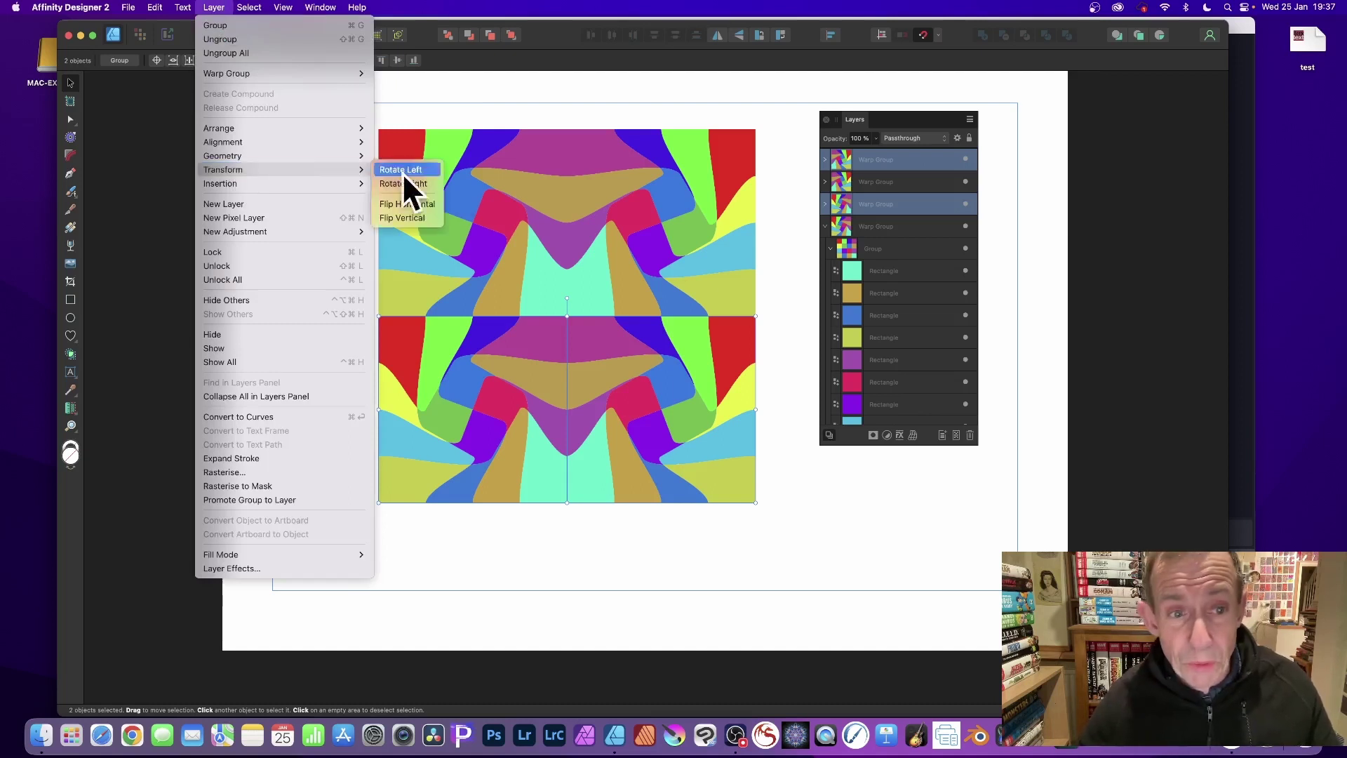
left_click(419, 220)
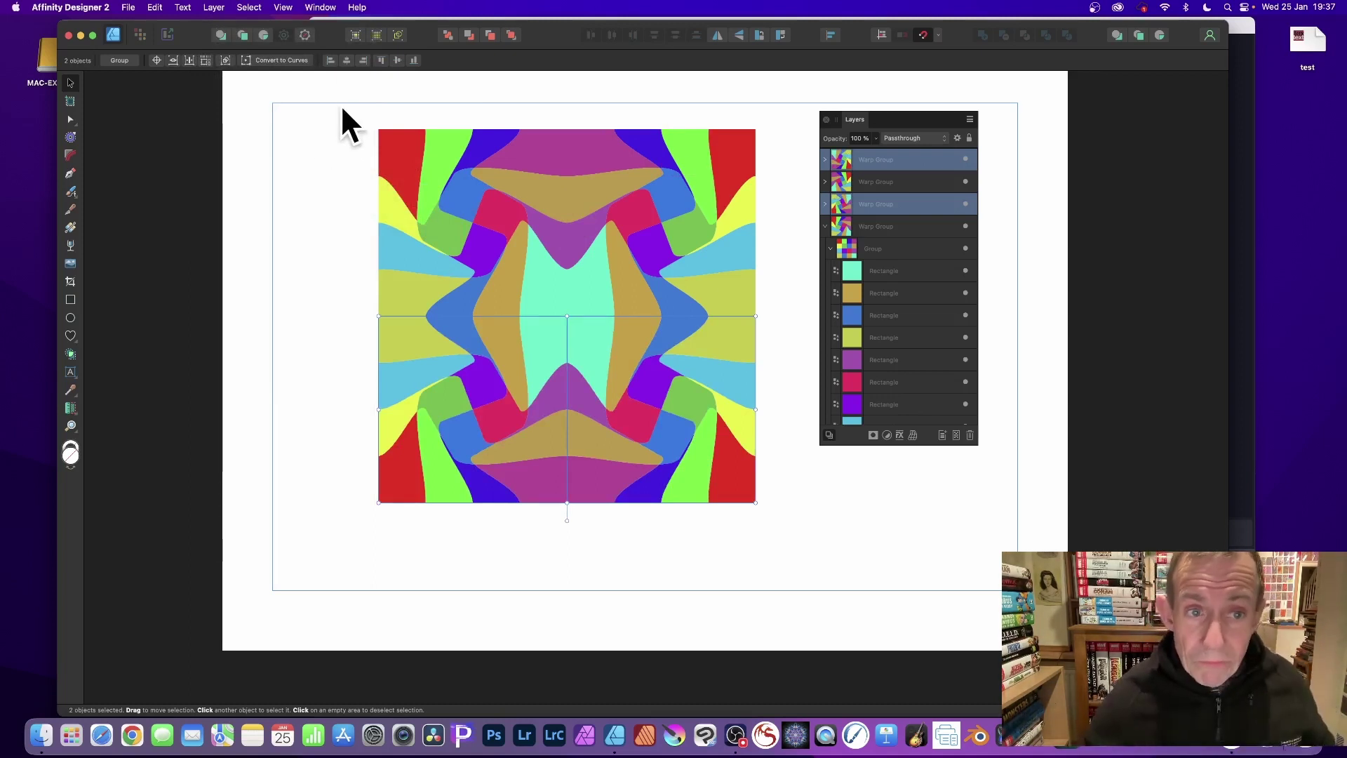
Step: Shrink the block of four squares near the page's upper left and duplicate it flush against its right edge
left_click_drag(343, 104, 598, 346)
left_click_drag(551, 233, 499, 229)
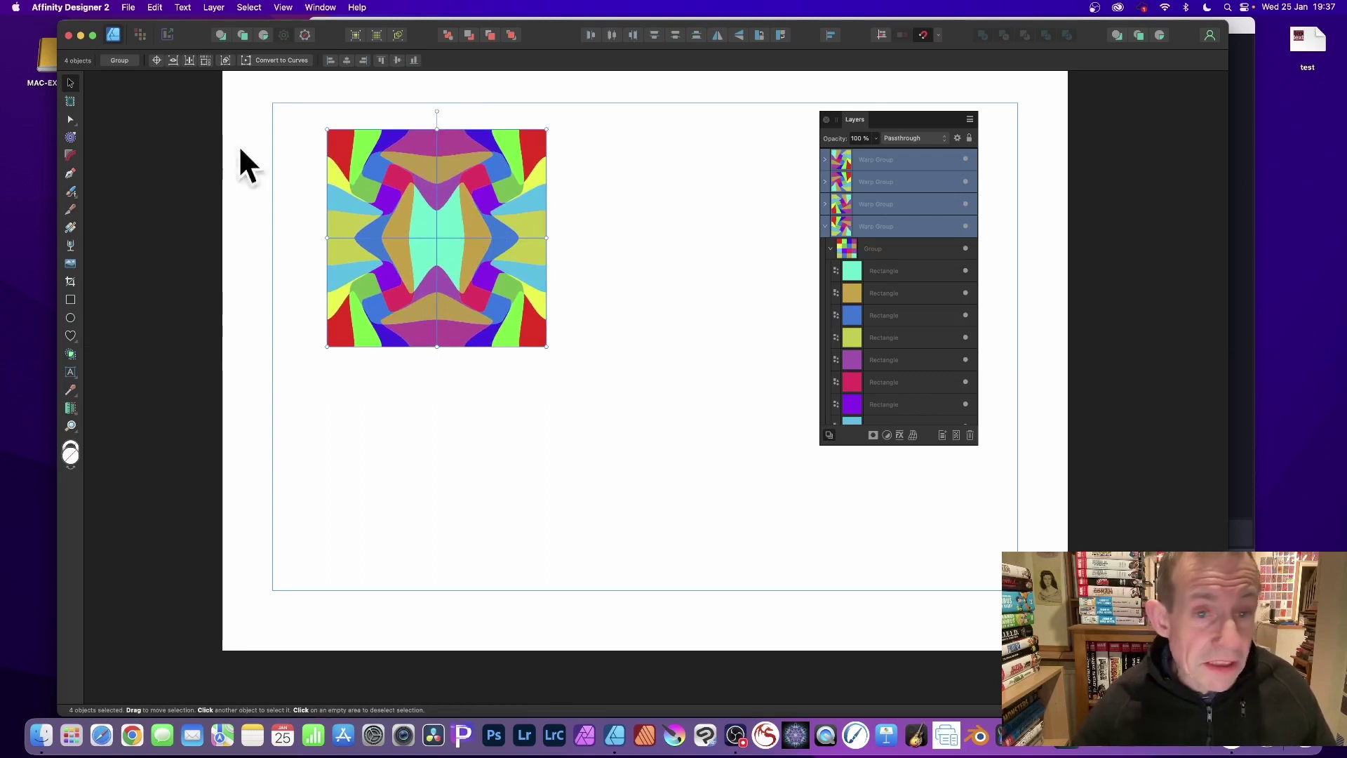
mouse_move(466, 204)
left_mouse_down()
mouse_move(706, 206)
mouse_move(683, 202)
left_mouse_up()
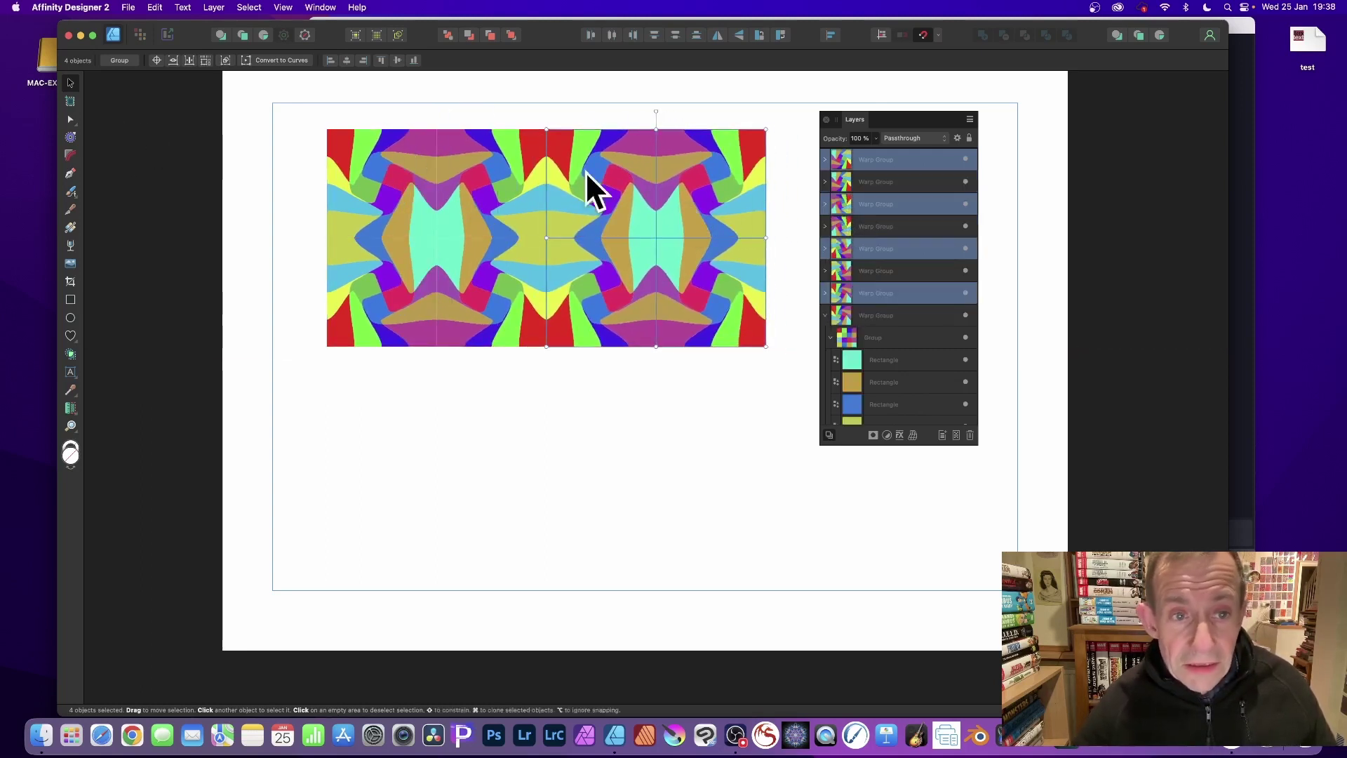
Step: Select both blocks, duplicate them directly below and flip the copied row vertically
left_click_drag(284, 97, 791, 379)
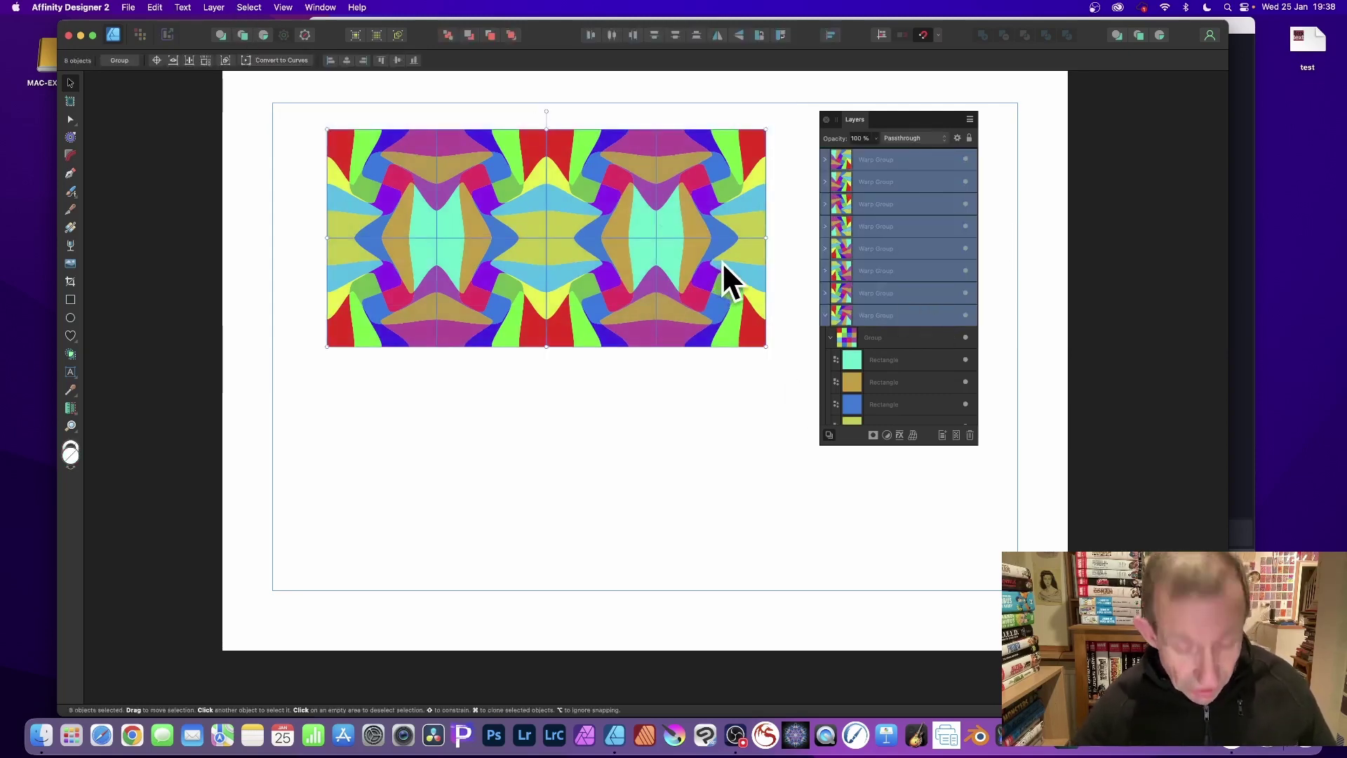
mouse_move(625, 197)
left_mouse_down()
mouse_move(633, 360)
mouse_move(620, 431)
mouse_move(623, 416)
left_mouse_up()
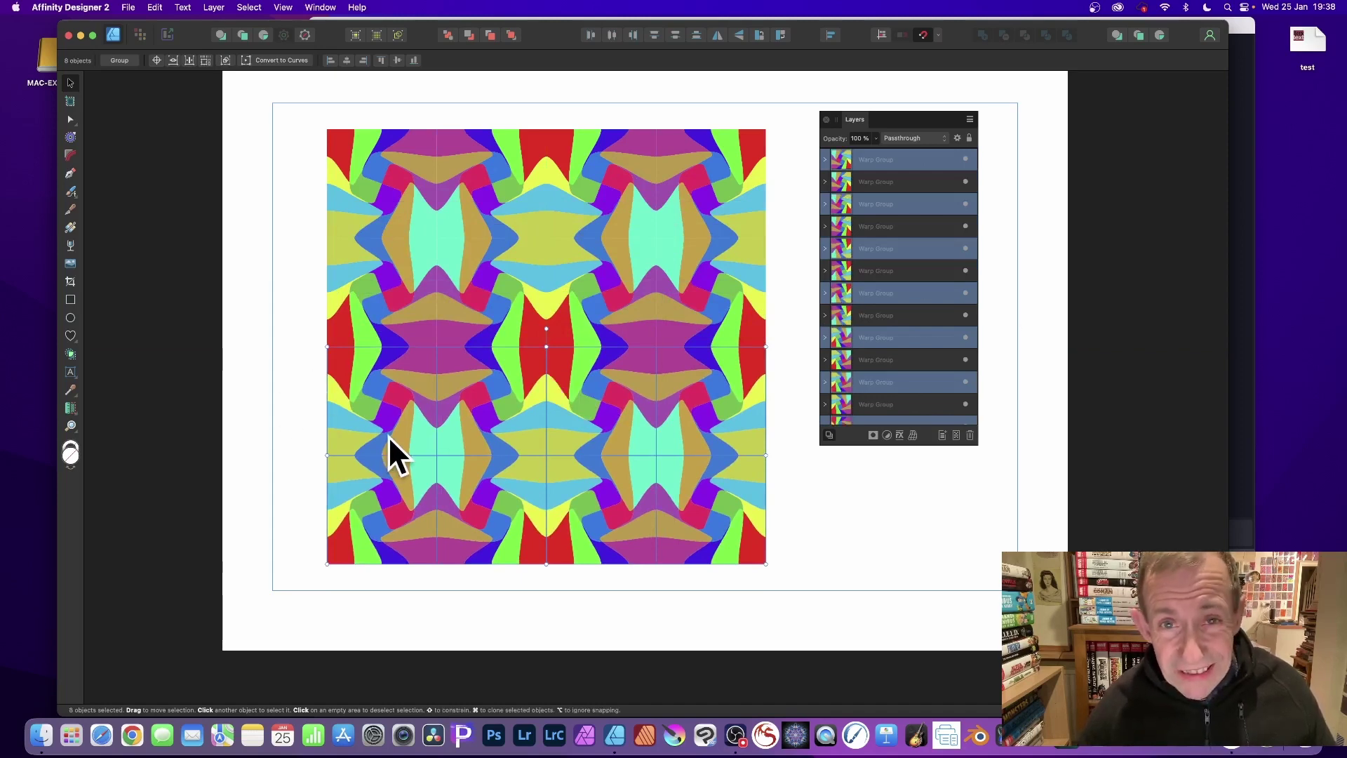
left_click(218, 4)
mouse_move(244, 168)
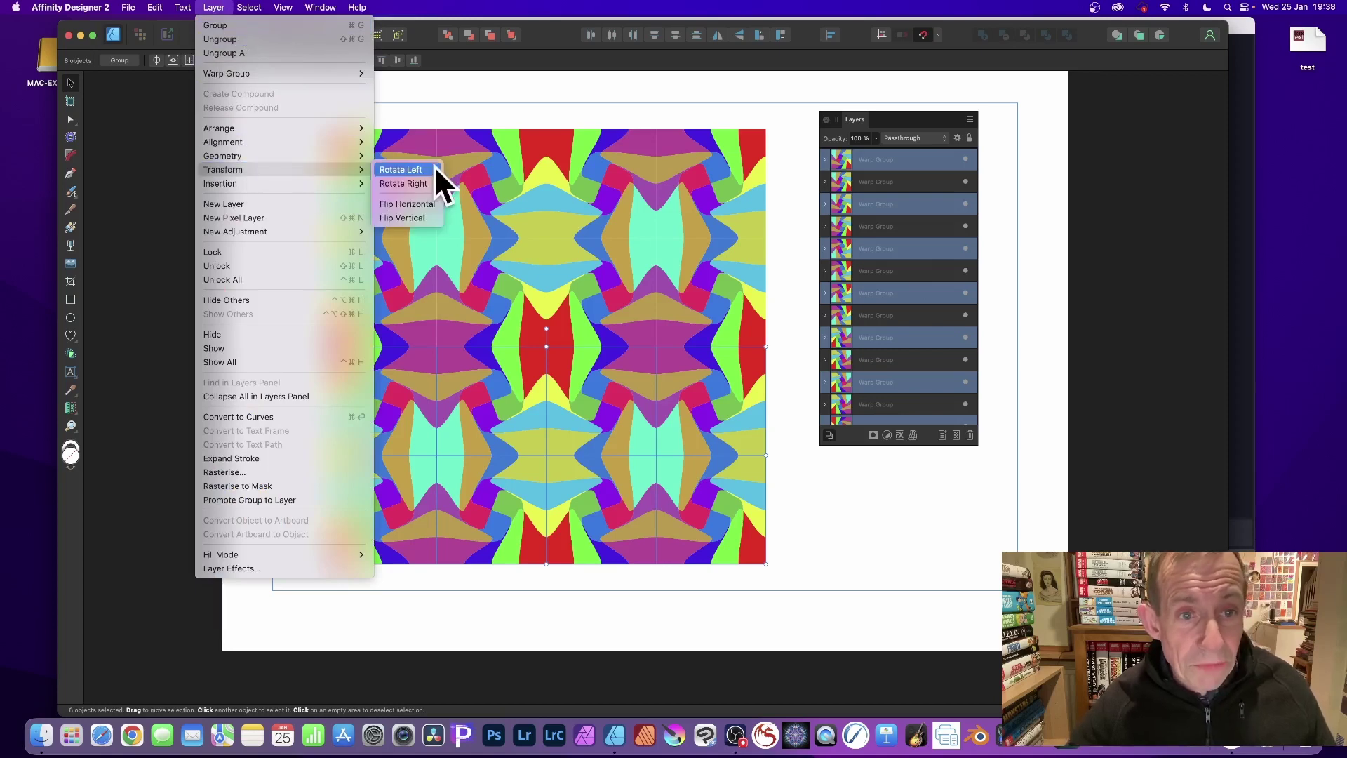
left_click(427, 217)
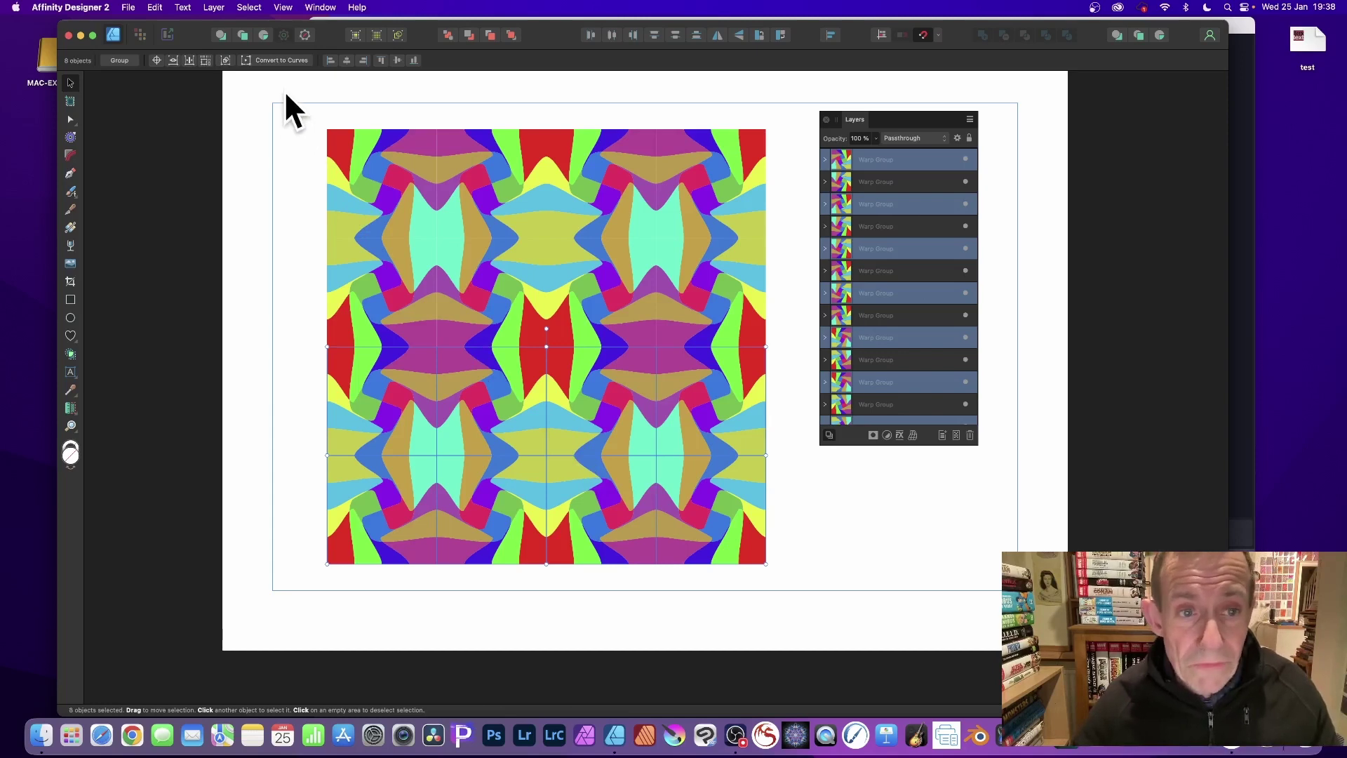
Step: Shrink the complete sixteen-square pattern and apply a single Twist warp to all of it
left_click_drag(284, 91, 852, 641)
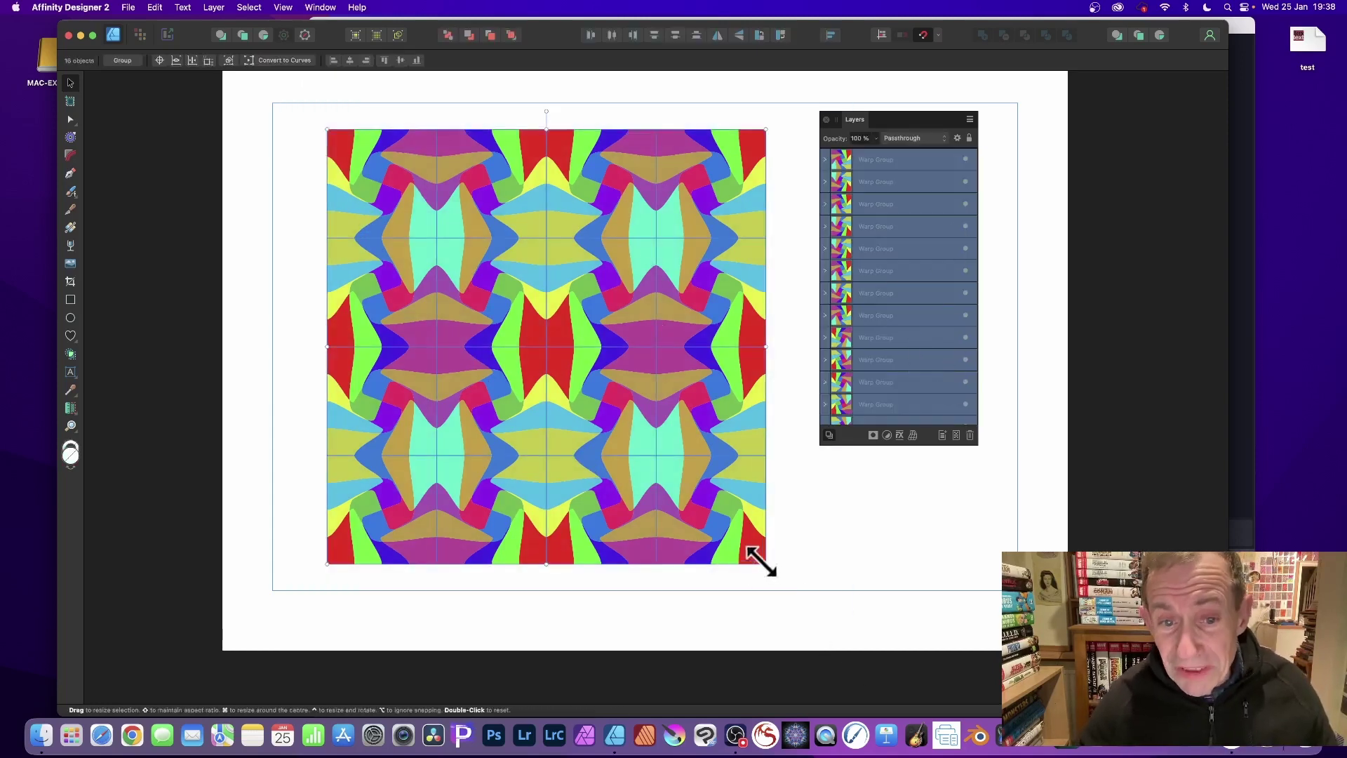
left_click_drag(765, 563, 644, 444)
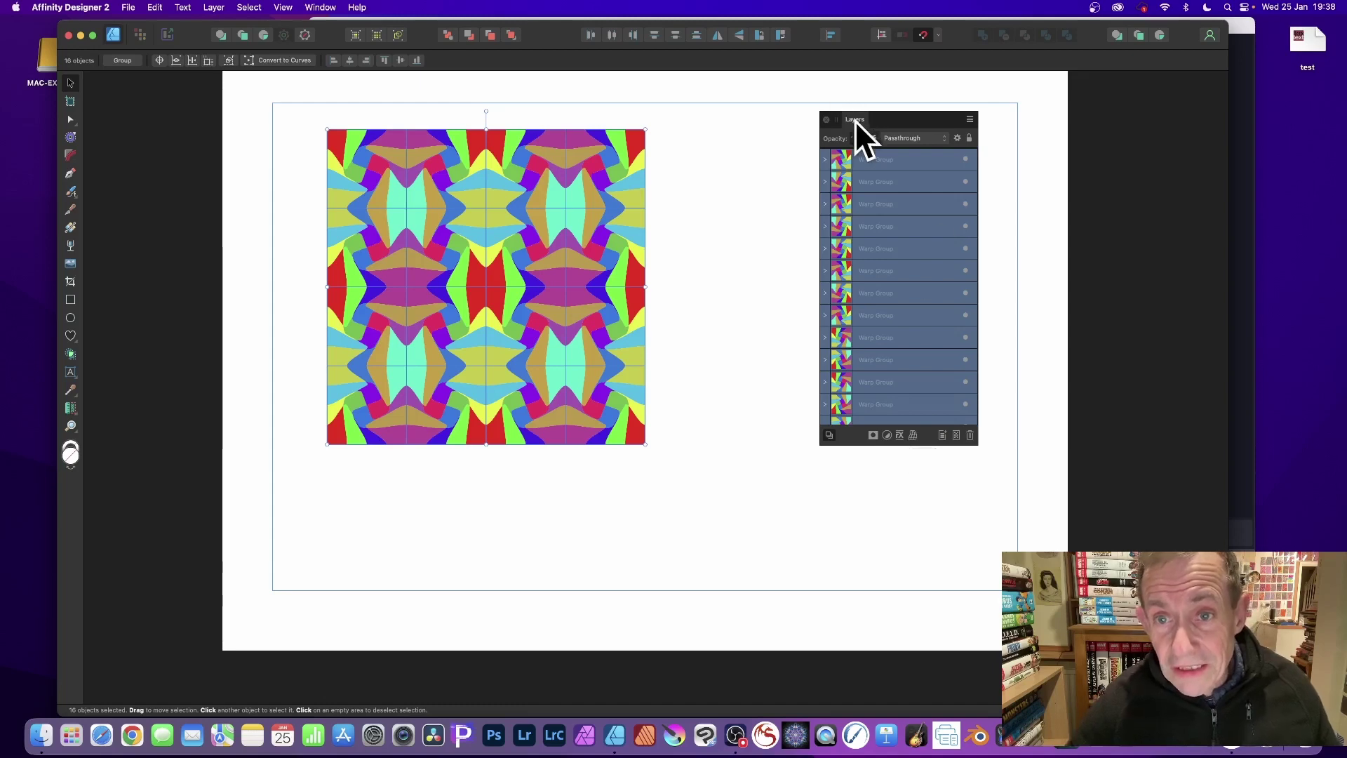
left_click_drag(853, 119, 723, 100)
left_click(786, 415)
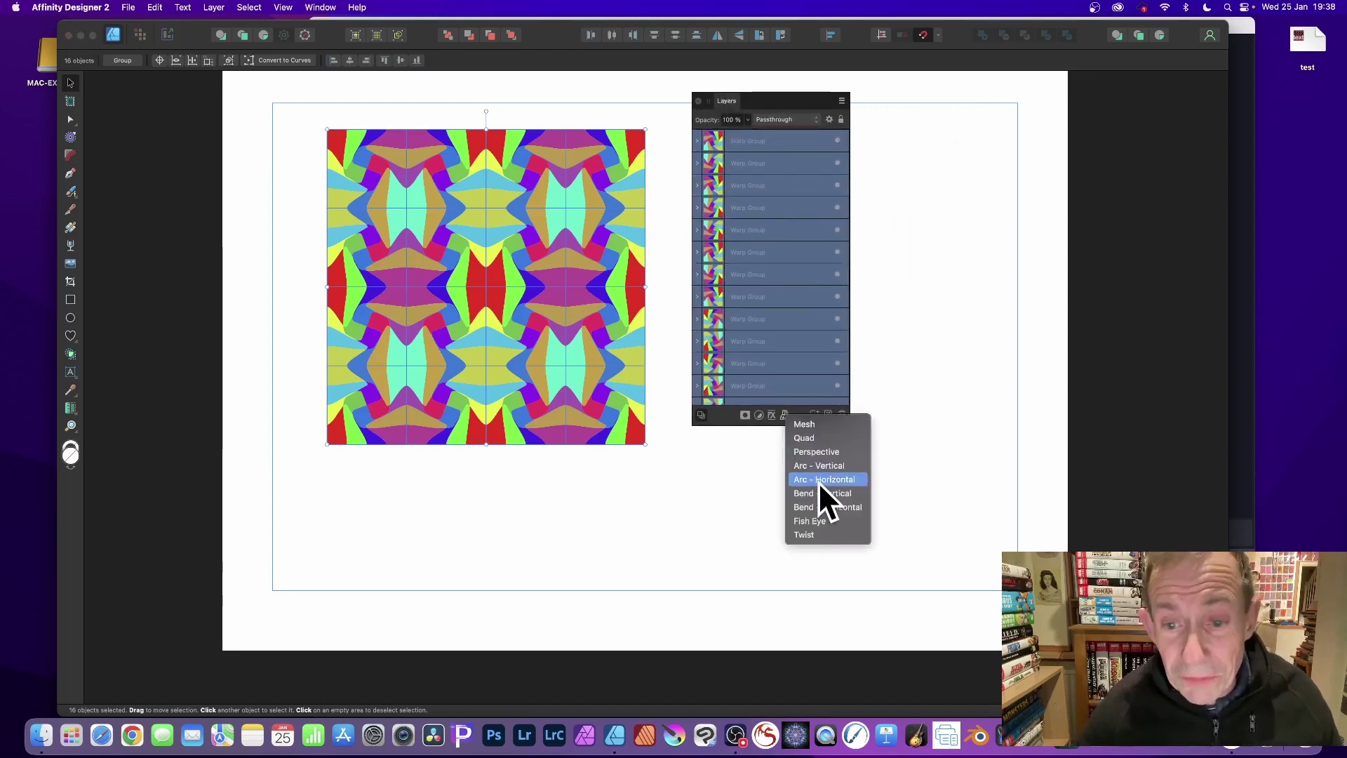
left_click(807, 534)
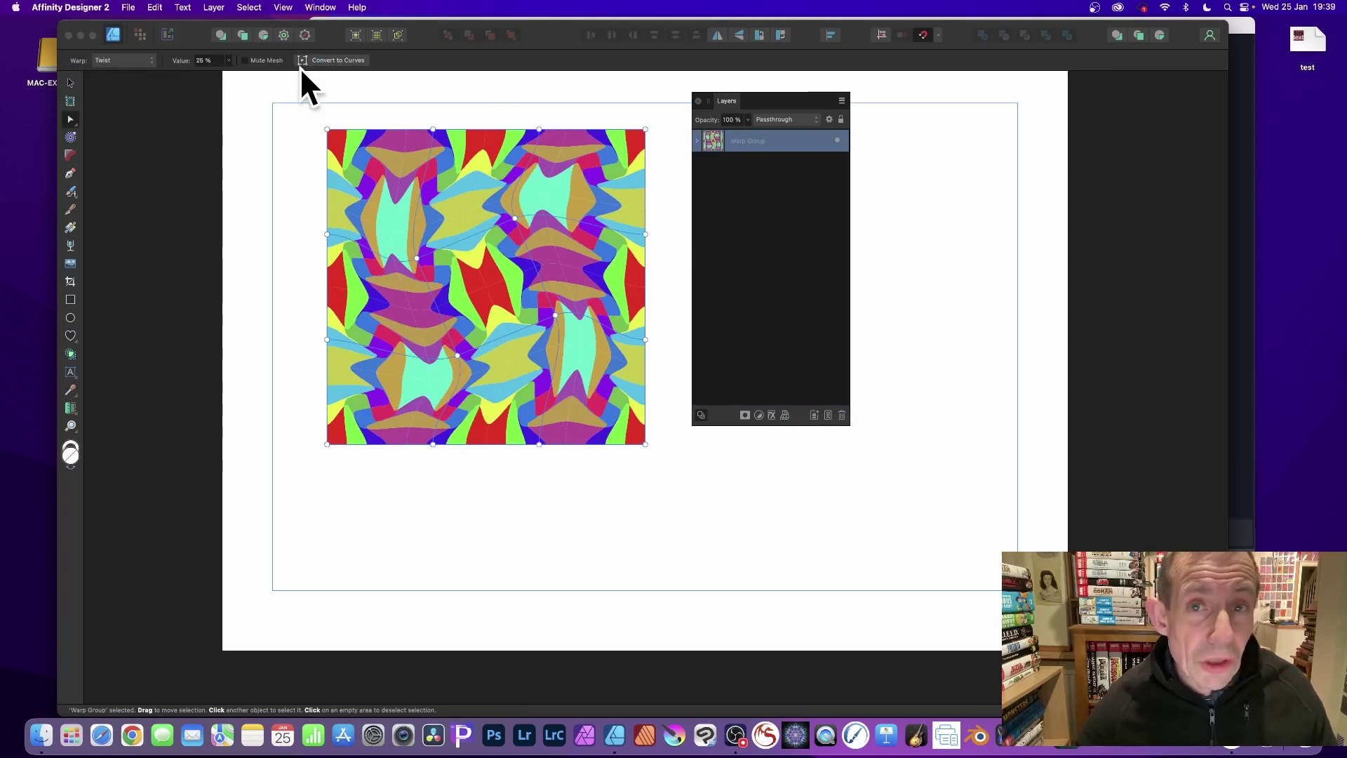
Step: Set the new Twist warp's value to 83 % and expand its Warp Group in the layer list
left_click(231, 60)
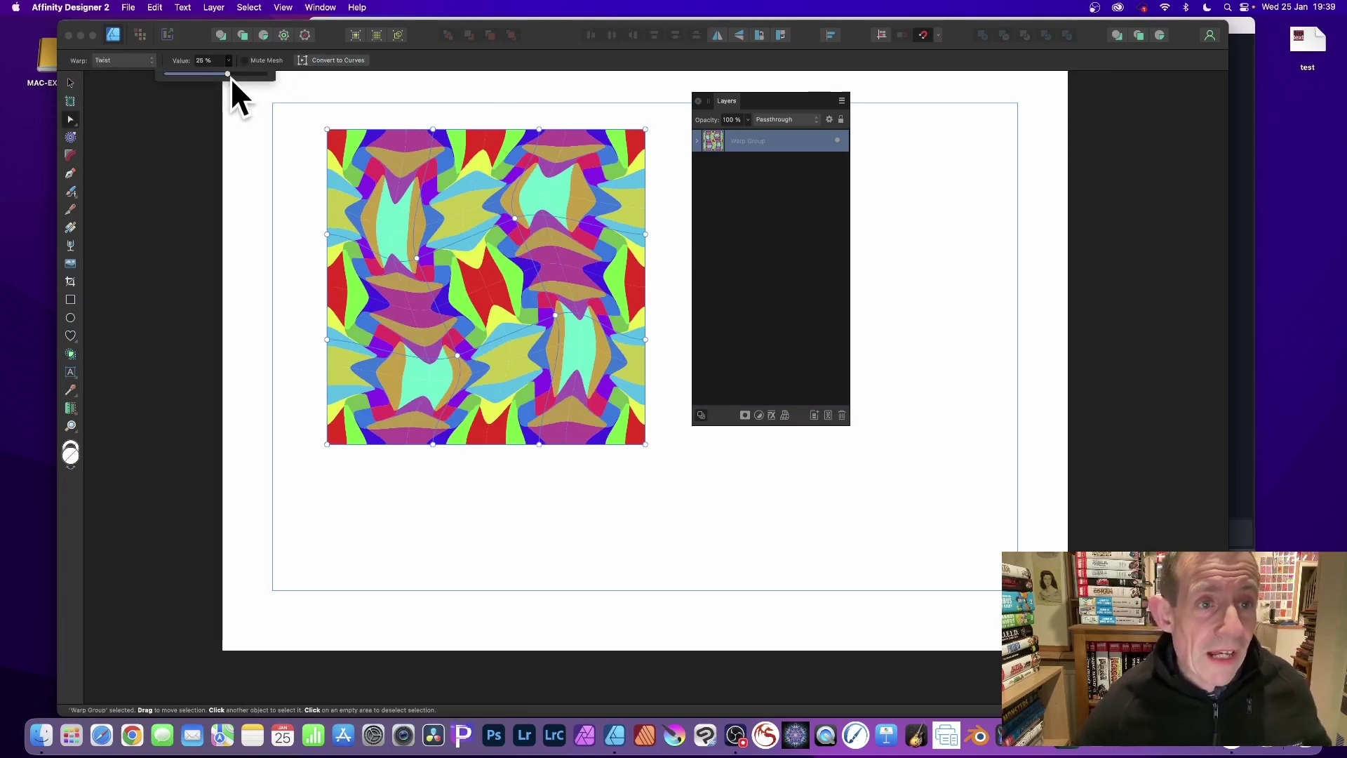
left_click_drag(228, 74, 256, 74)
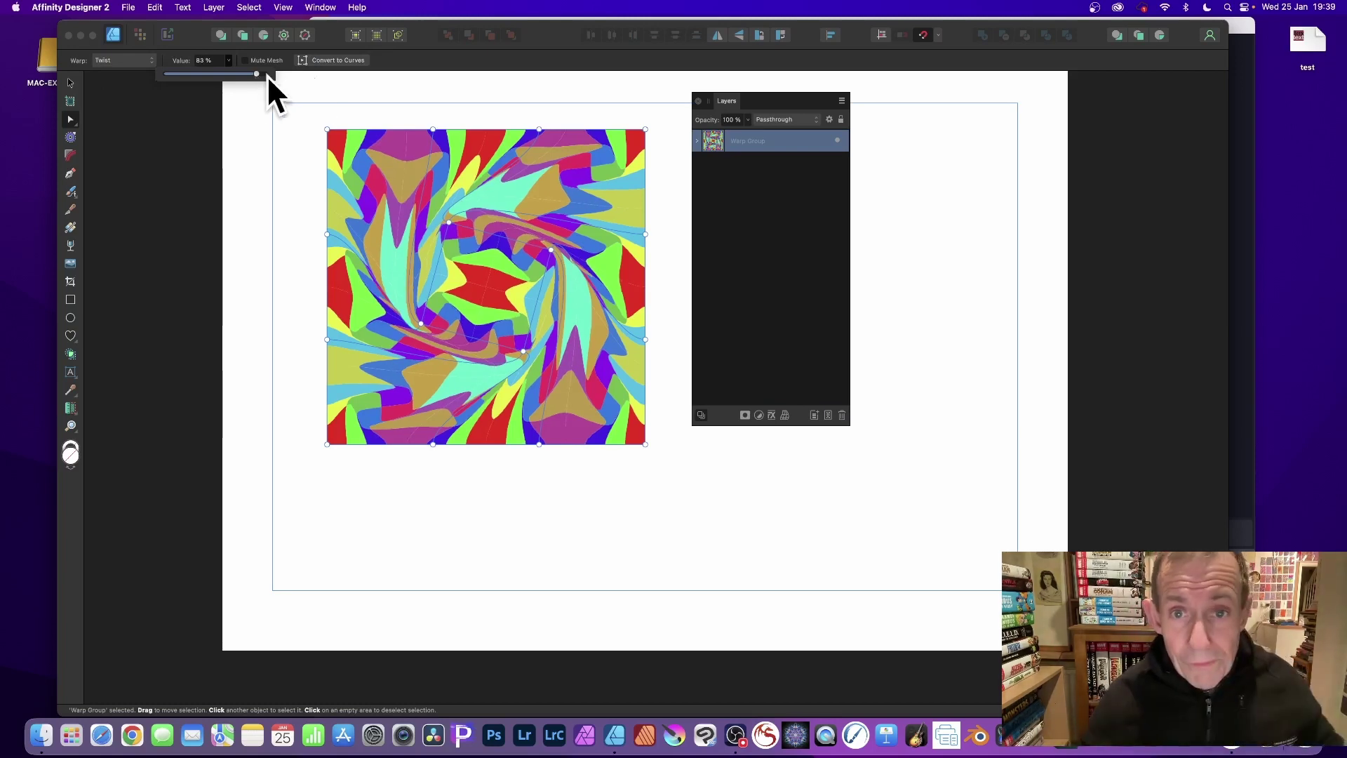
left_click_drag(728, 101, 969, 126)
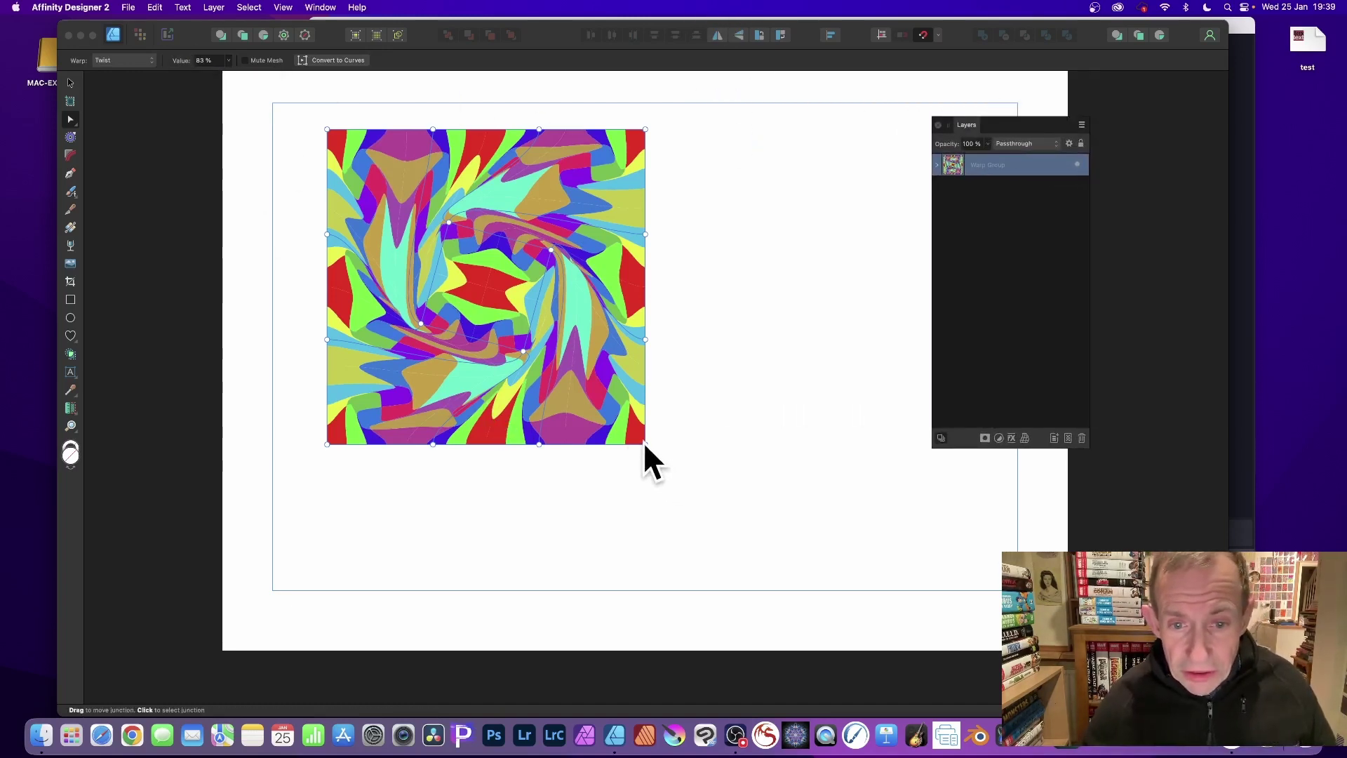
left_click(940, 162)
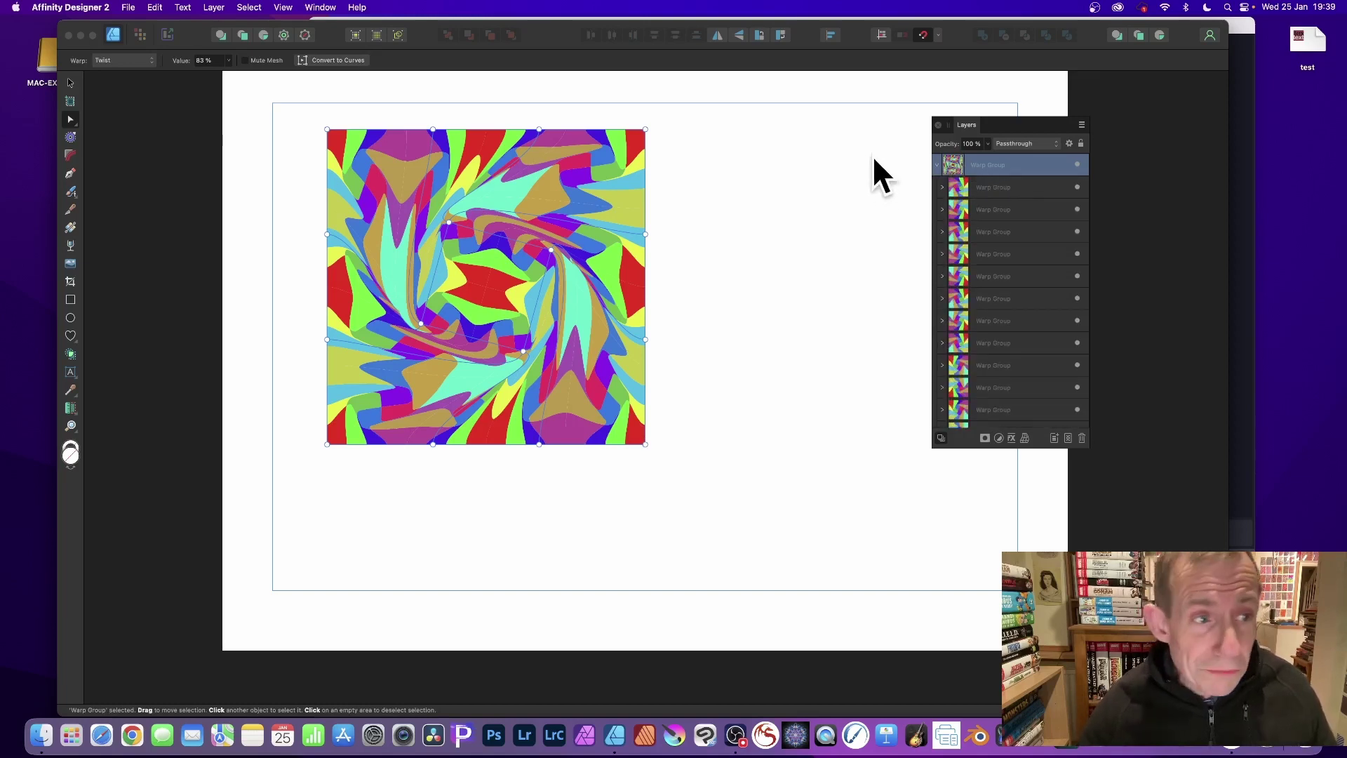
Step: Shrink the newly twisted pattern and place a horizontally flipped duplicate flush against its right edge
left_click(71, 82)
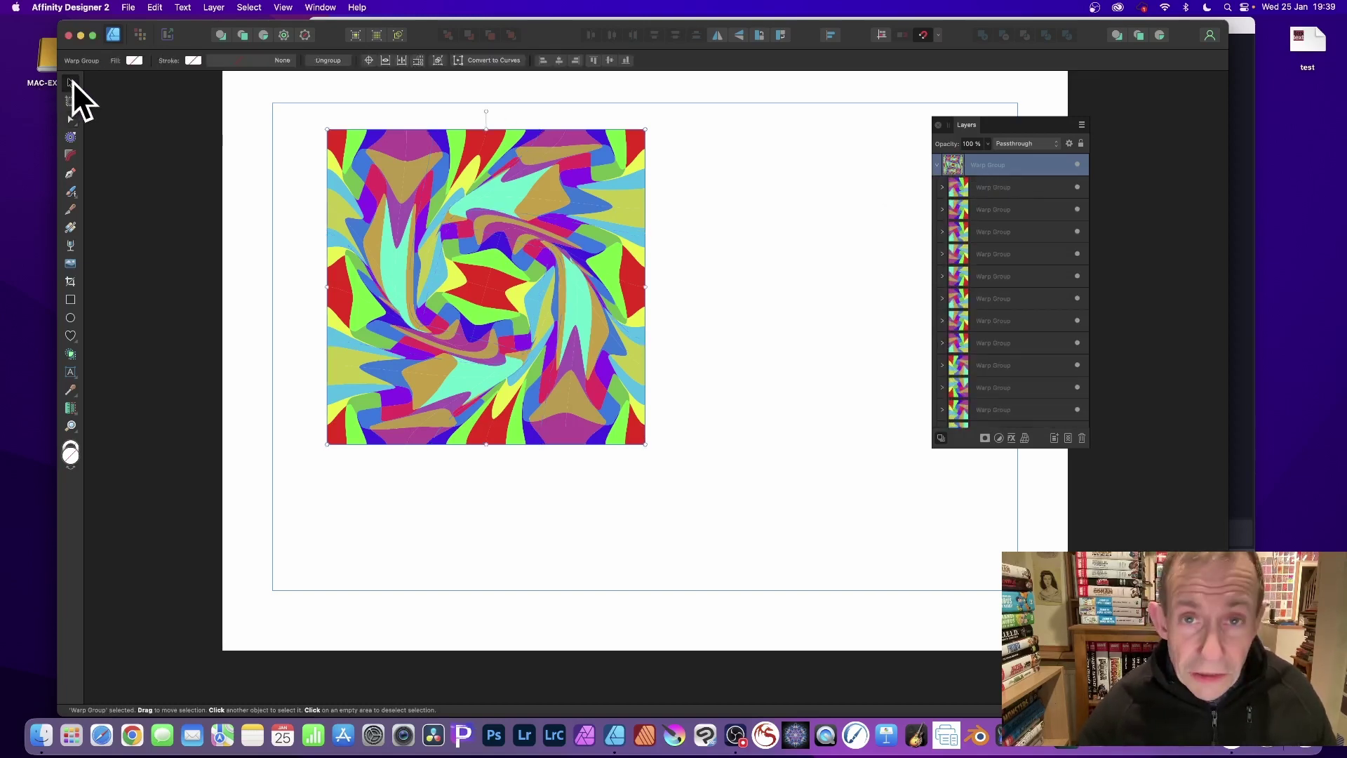
left_click_drag(645, 443, 545, 352)
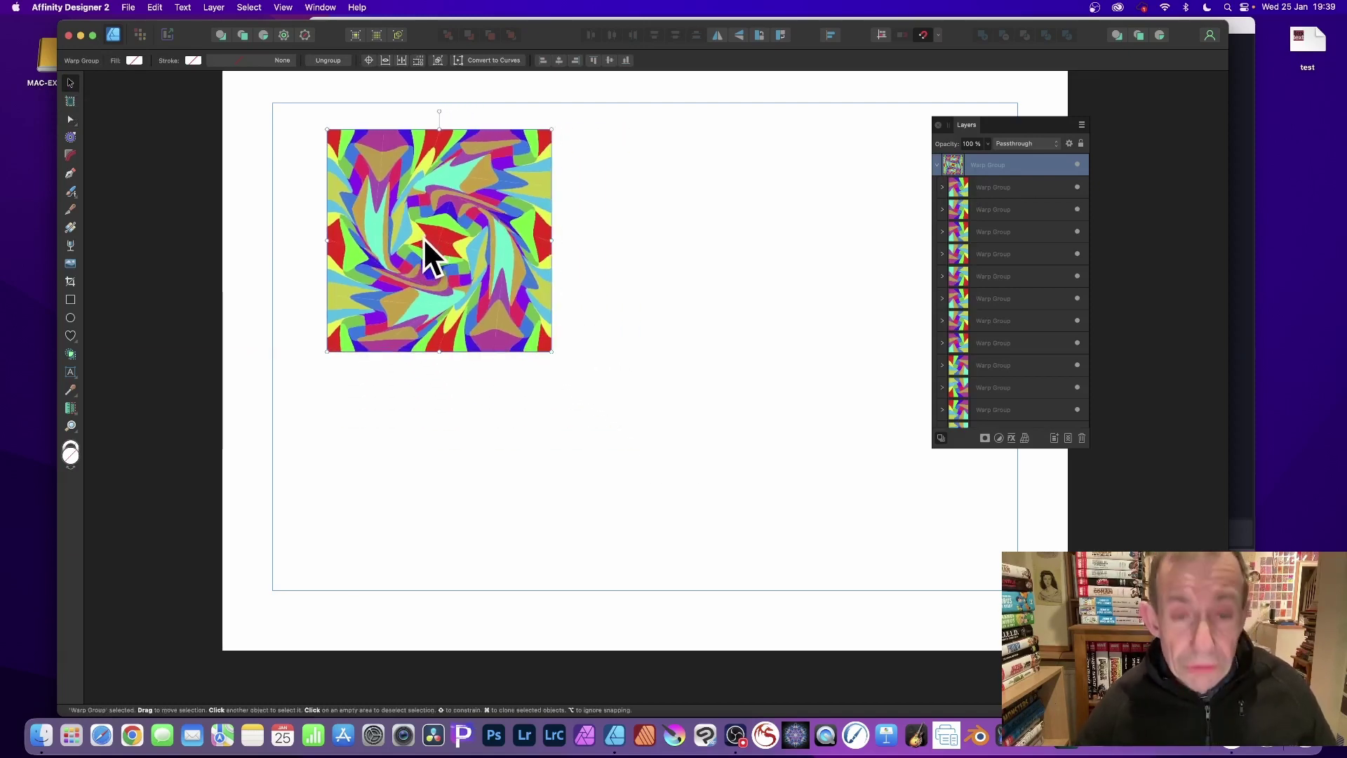
mouse_move(421, 230)
left_mouse_down()
mouse_move(670, 235)
mouse_move(644, 229)
left_mouse_up()
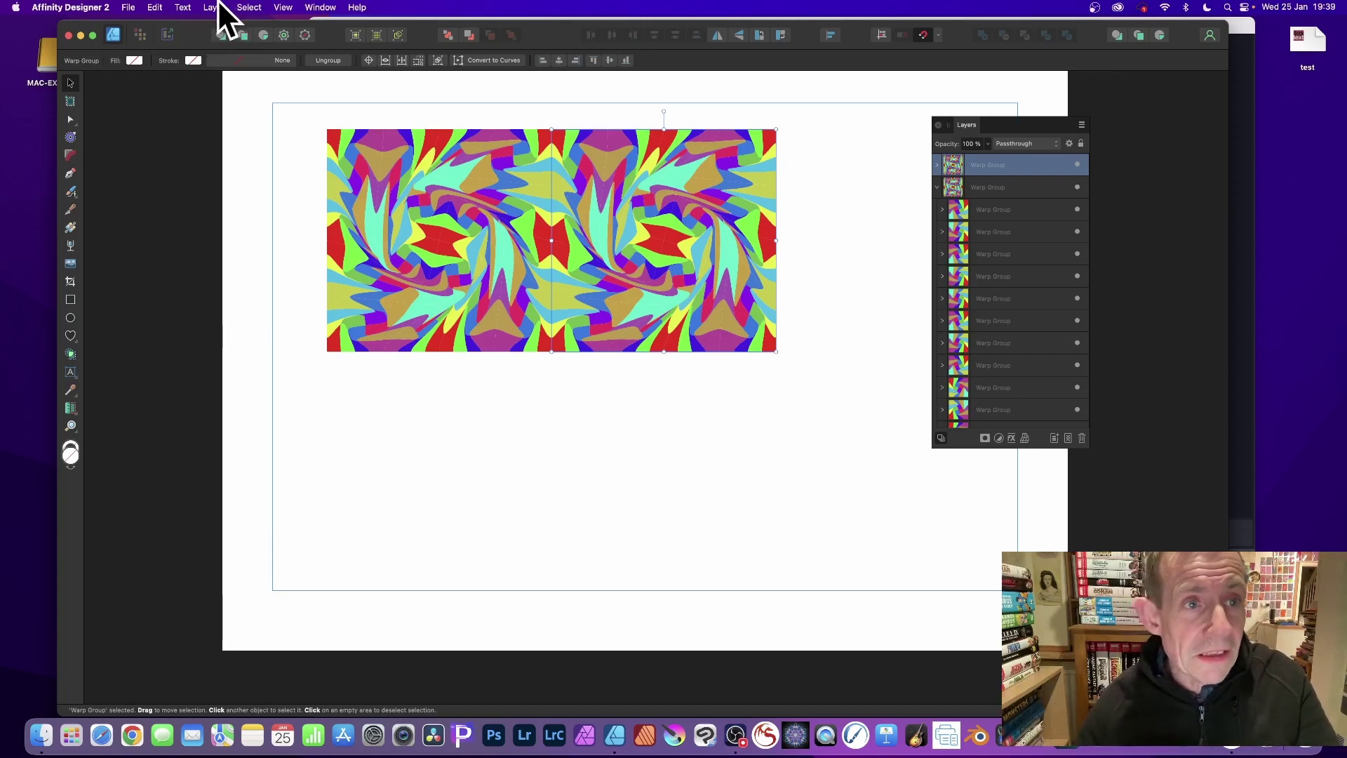
left_click(216, 6)
mouse_move(238, 172)
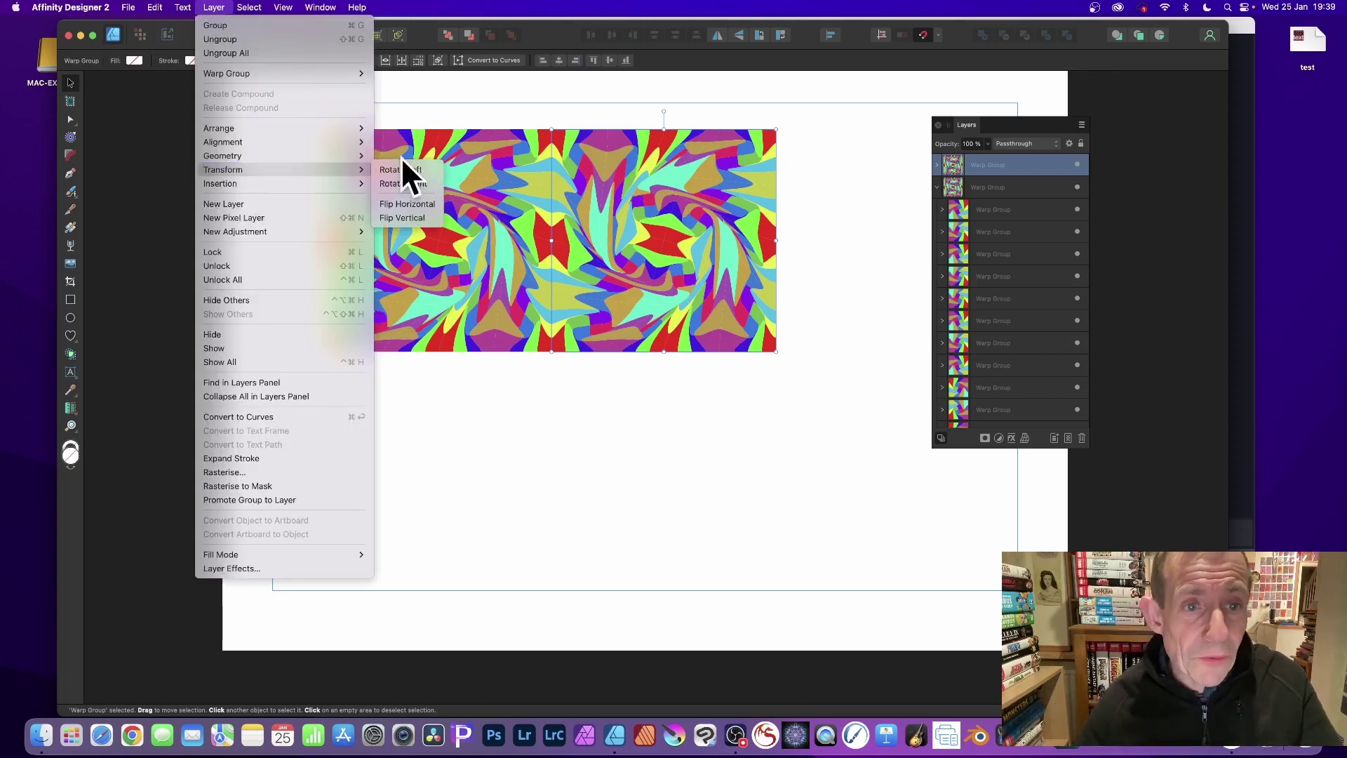
left_click(411, 204)
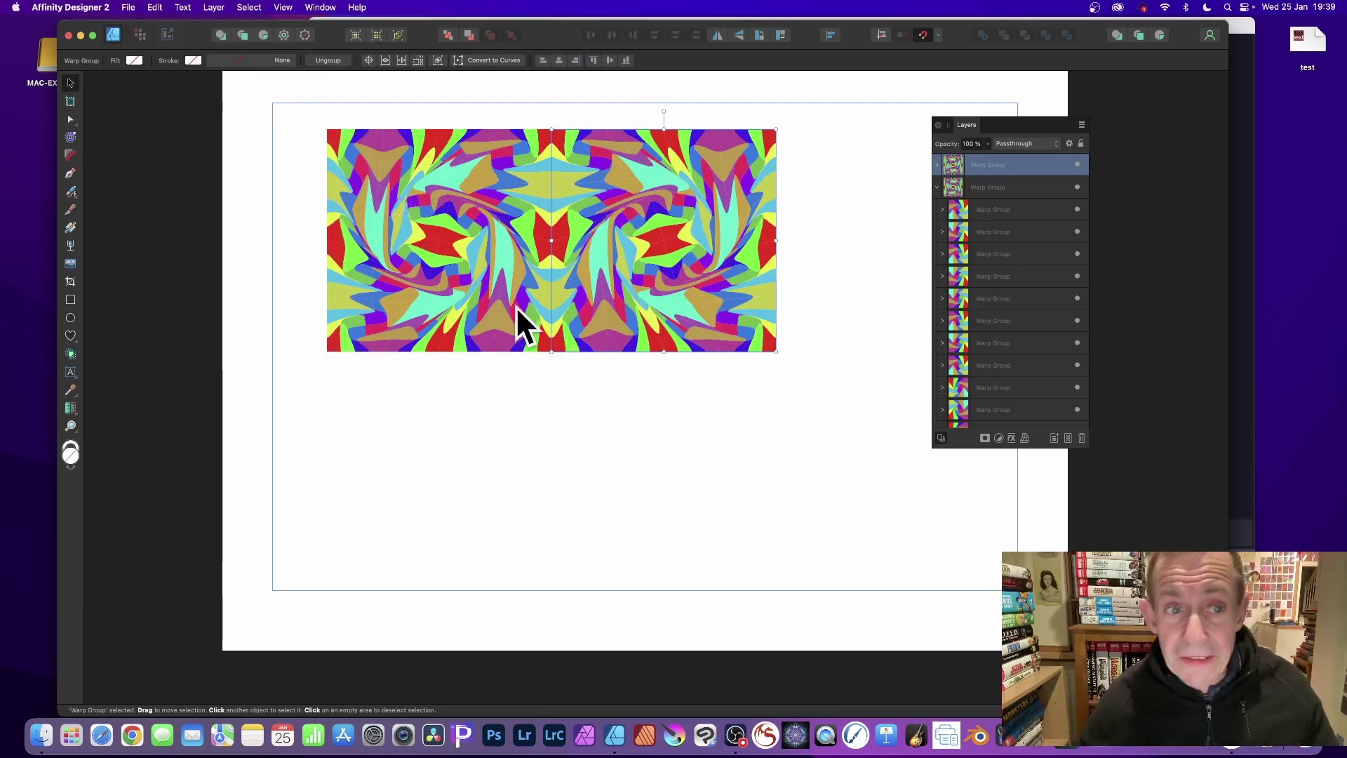
Step: Duplicate the mirrored pair of patterns directly below, flipping the copies vertically, and select all four Warp Groups
left_click_drag(273, 89, 878, 396)
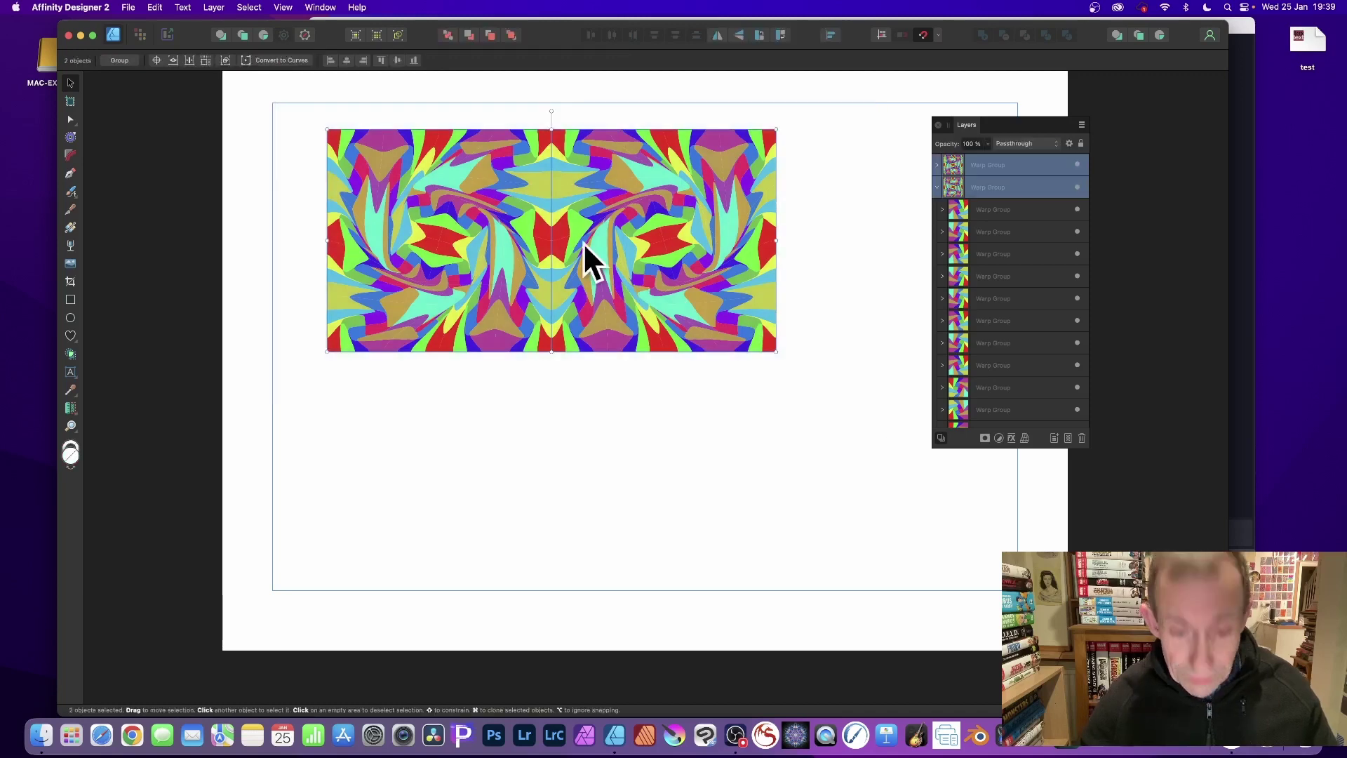
mouse_move(591, 231)
left_mouse_down()
mouse_move(619, 422)
mouse_move(590, 452)
left_mouse_up()
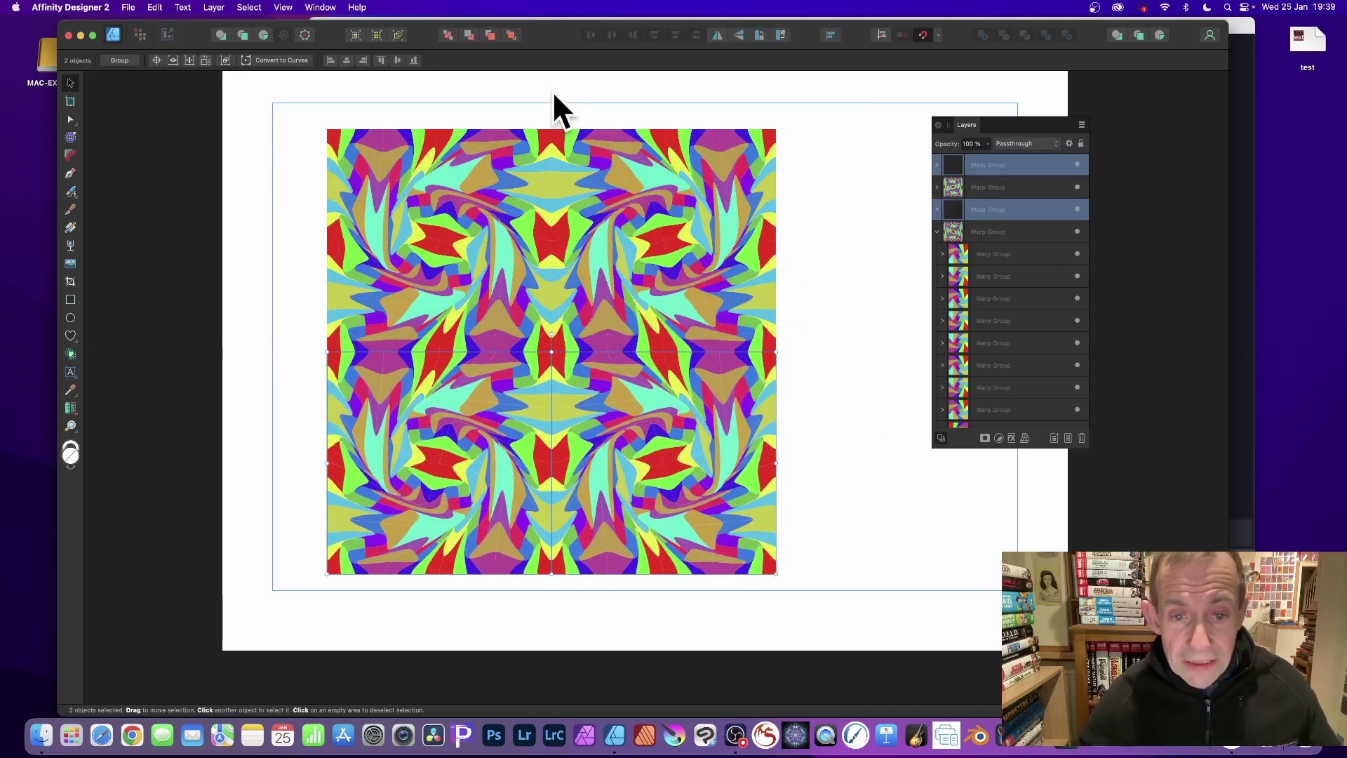
left_click(214, 8)
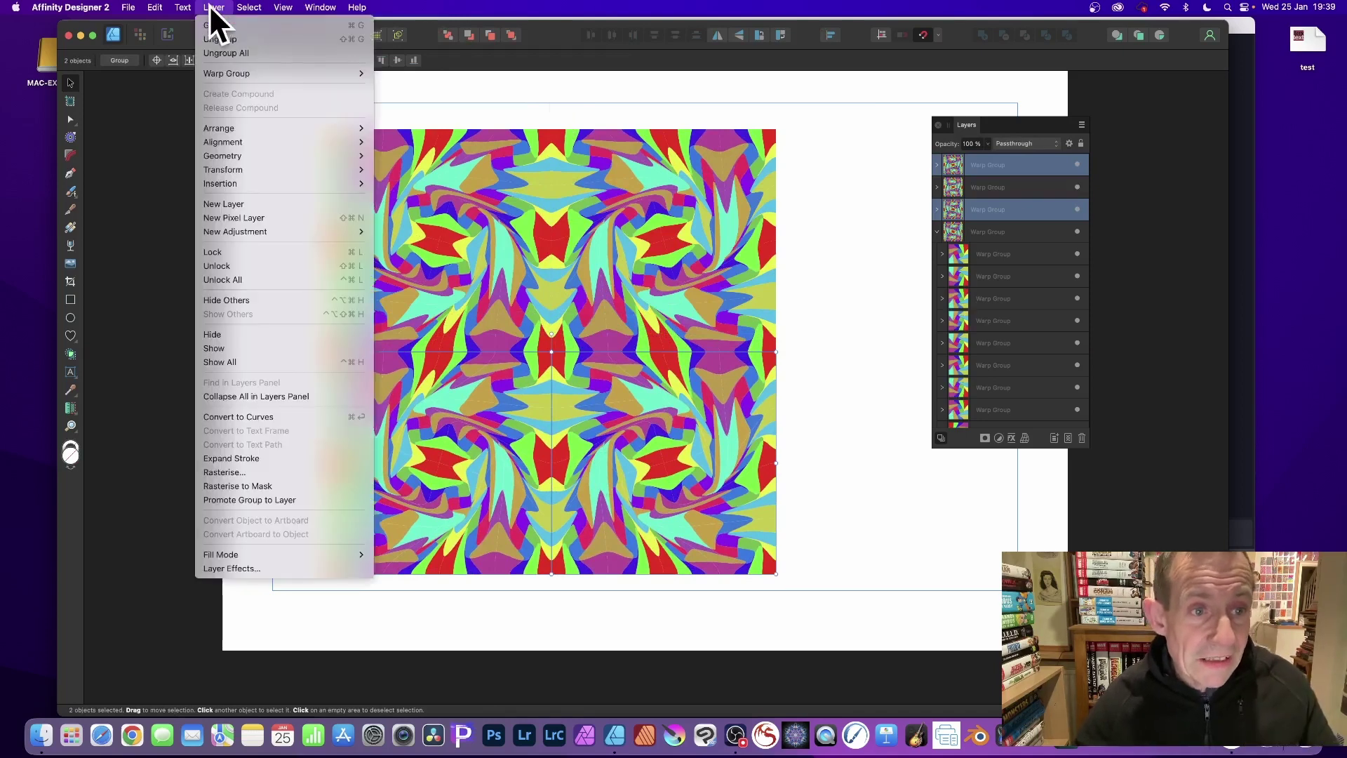
mouse_move(237, 170)
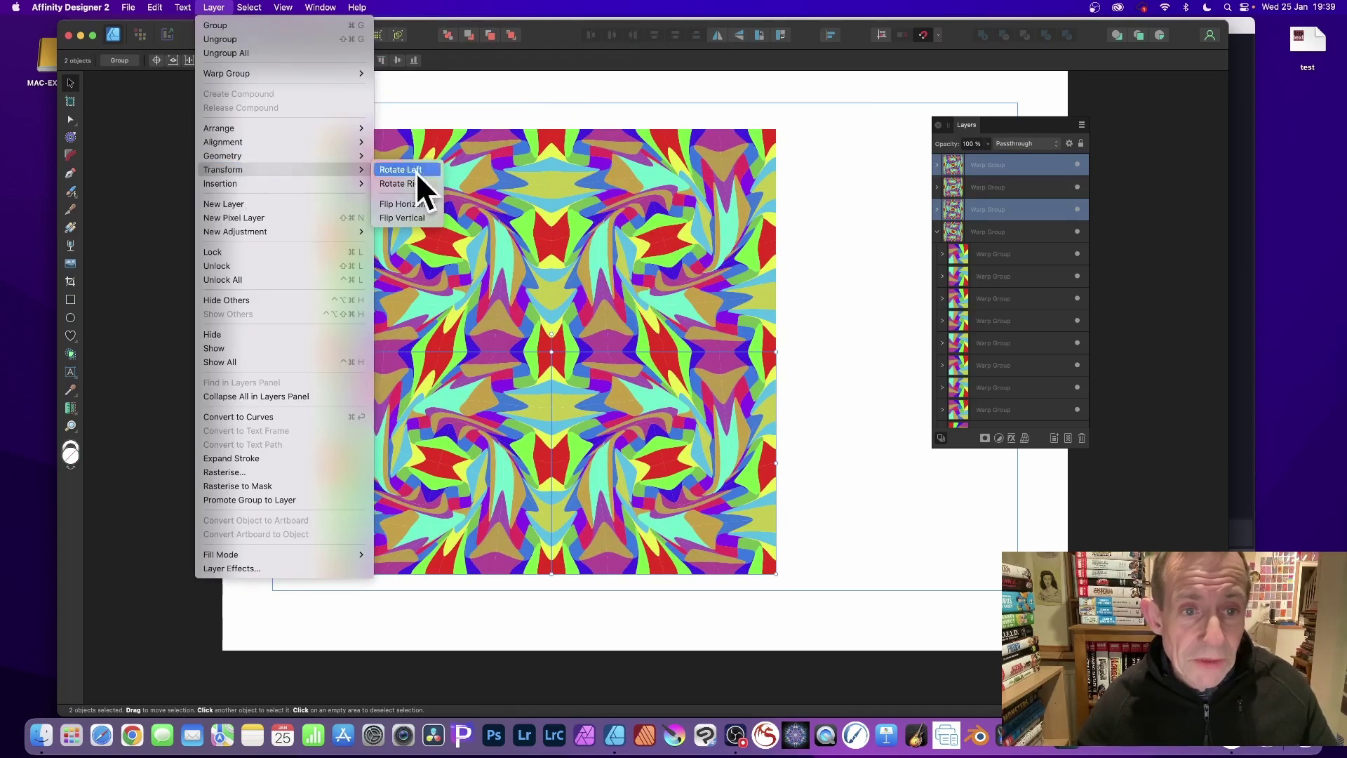
left_click(419, 218)
left_click_drag(271, 93, 870, 611)
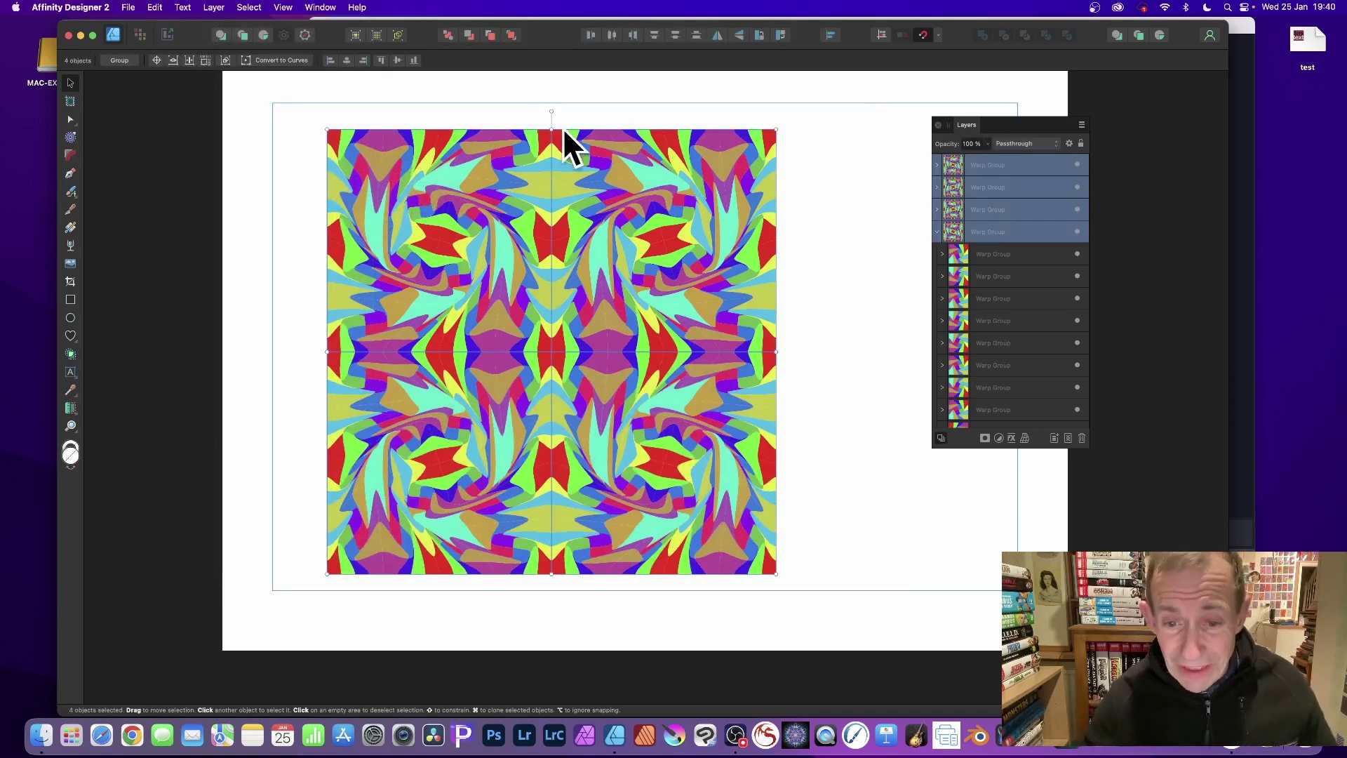
Step: Shrink the four-part mirrored pattern and apply a single Twist warp to all four Warp Groups together
left_click_drag(776, 574, 724, 521)
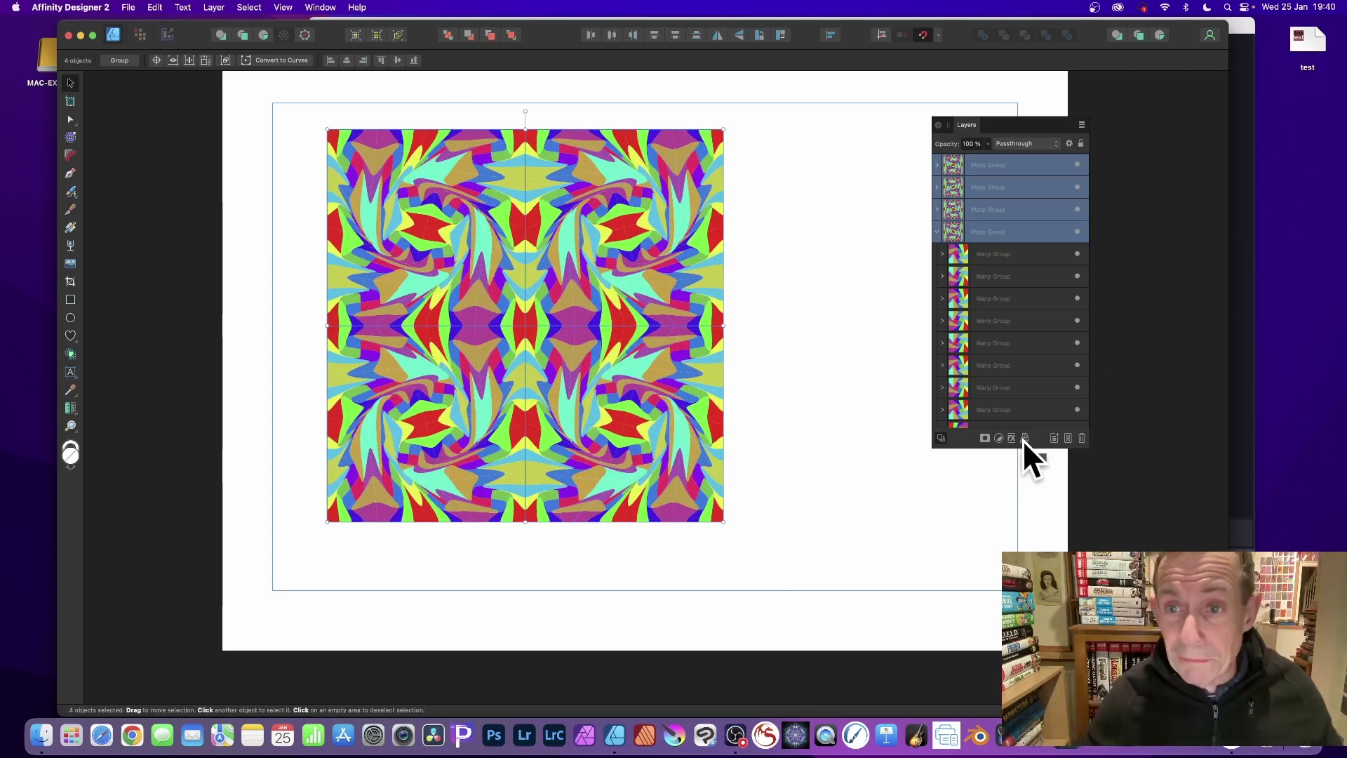
left_click_drag(969, 123, 779, 98)
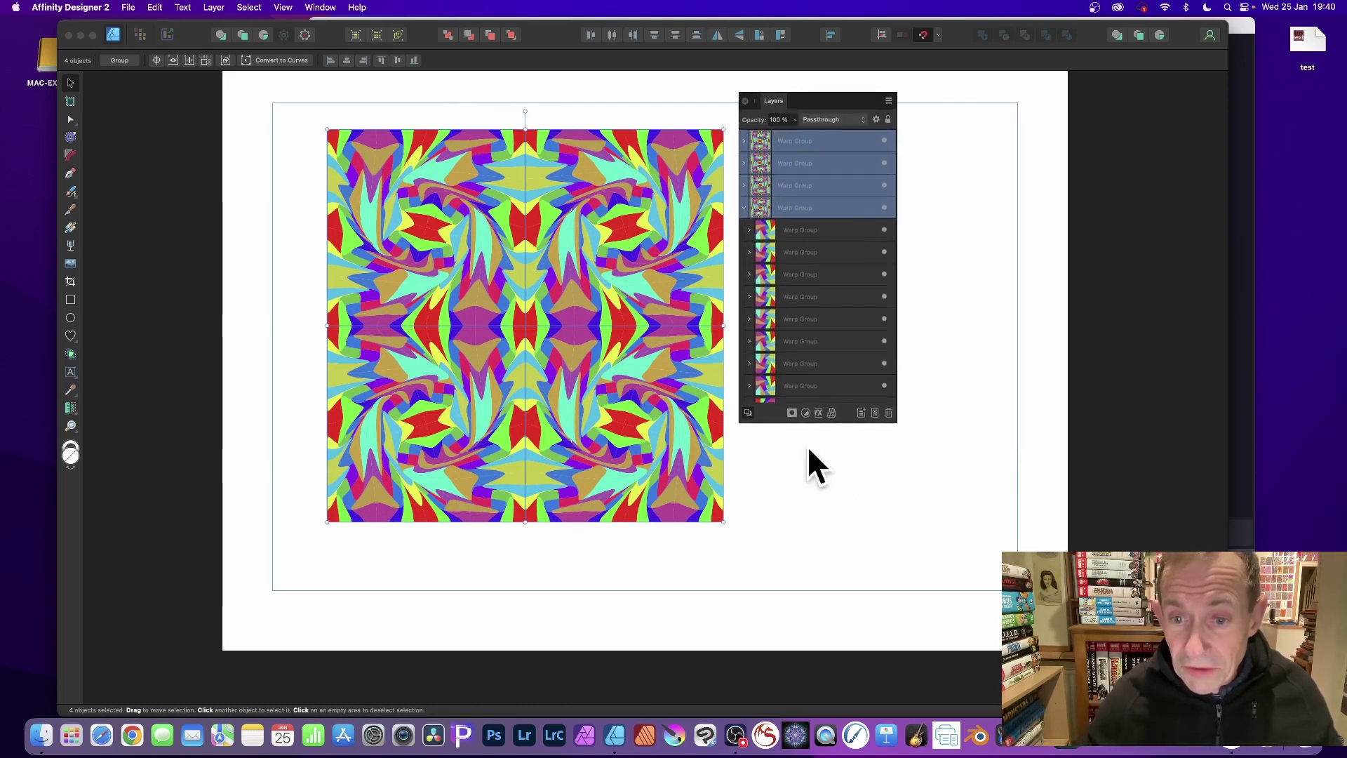
left_click(831, 413)
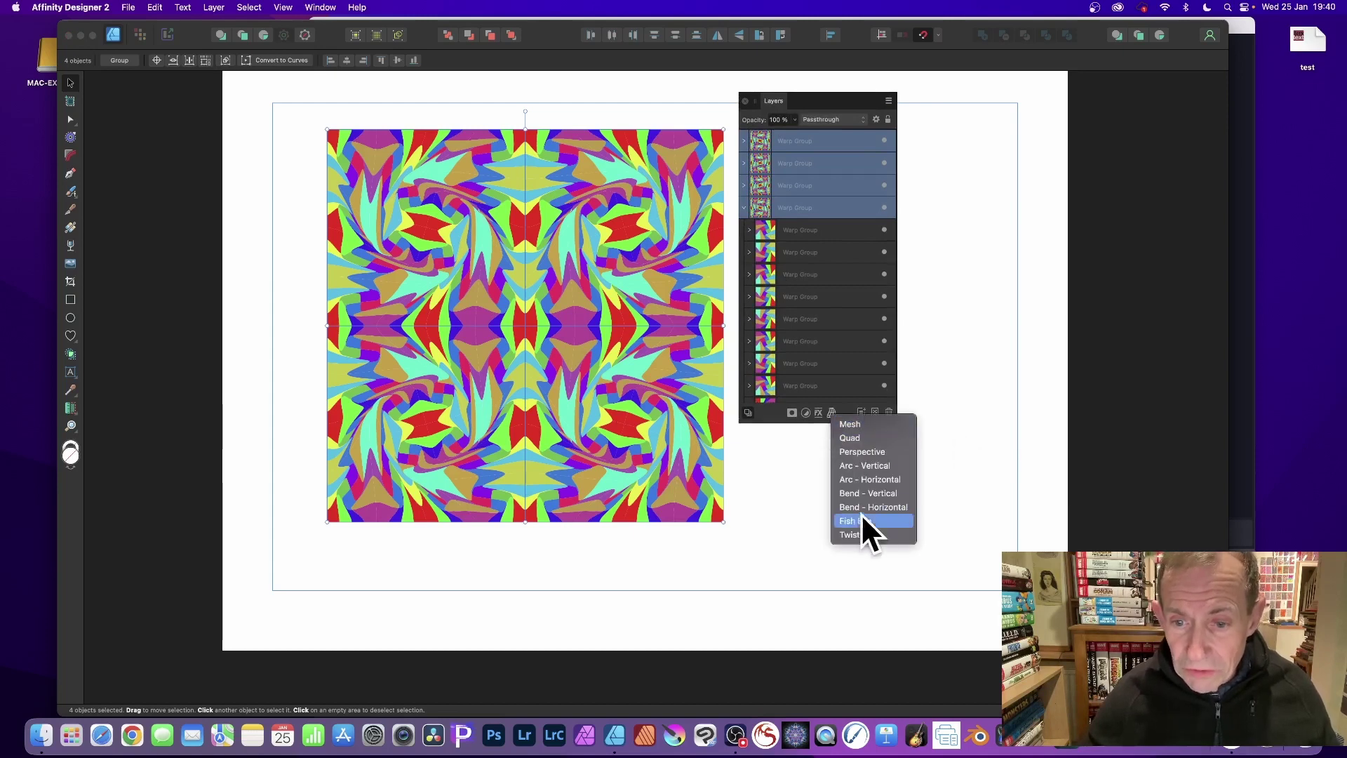
left_click(859, 535)
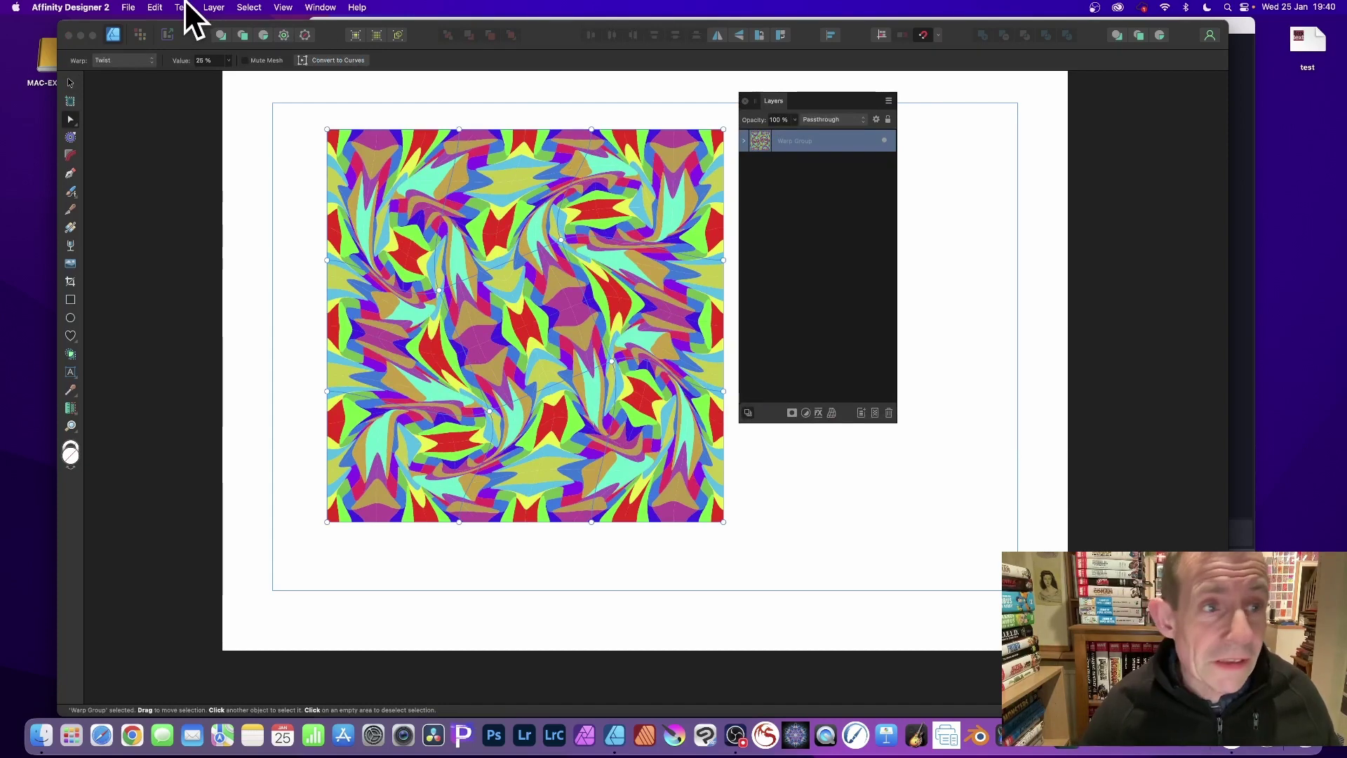
Step: Set the new Twist warp's value to 51 %, expand its Warp Group in the layer list and deselect everything
left_click(228, 60)
left_click_drag(227, 75, 242, 74)
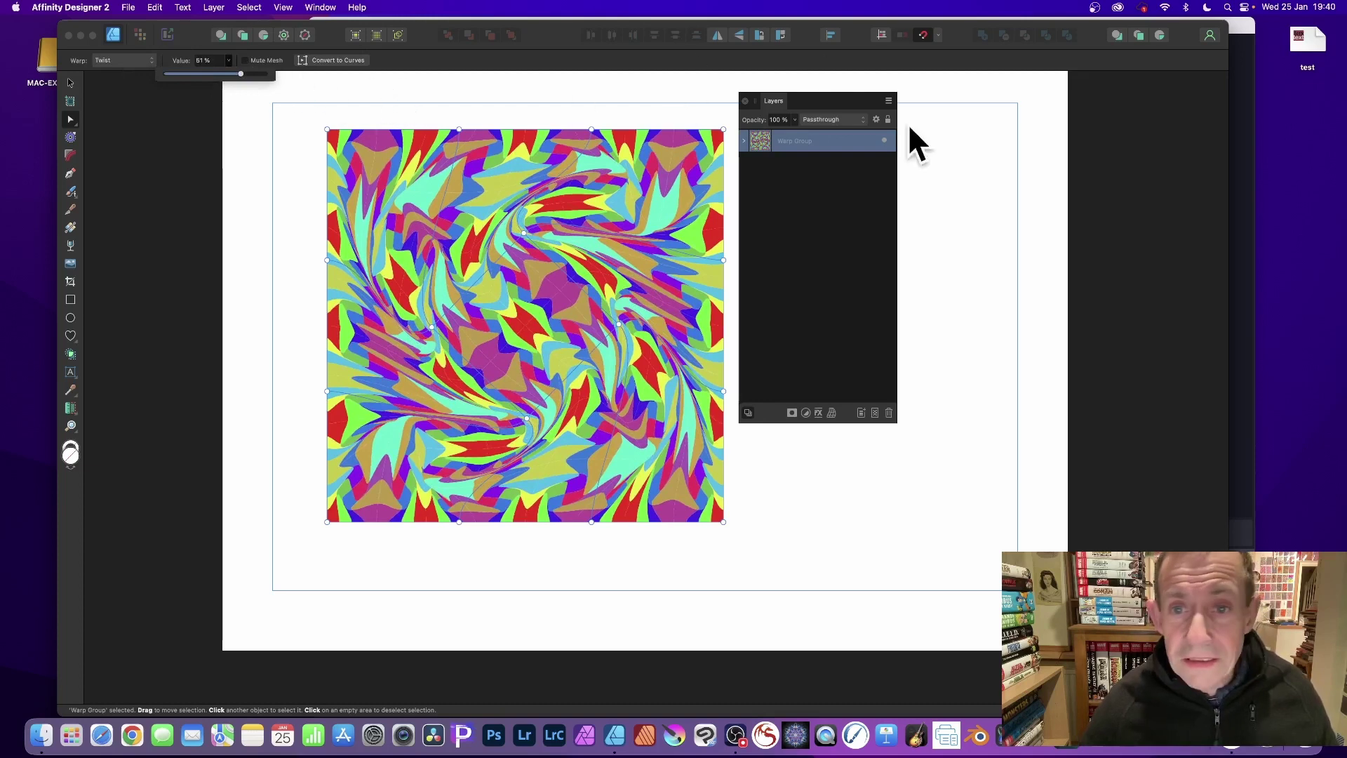
left_click(744, 141)
left_click(223, 126)
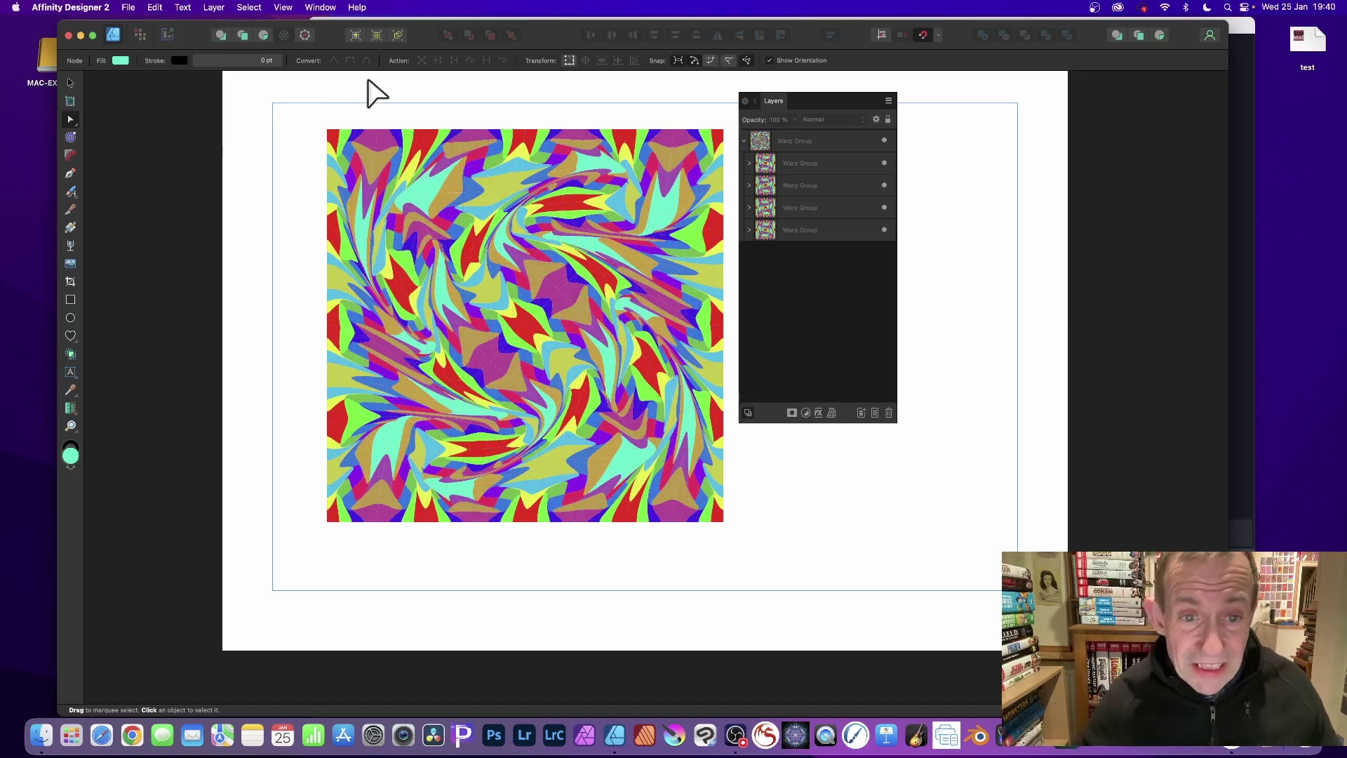
Step: Expand the second nested Warp Group down to its original colour grid and inspect individual rectangles, ending with the purple one selected
left_click(750, 185)
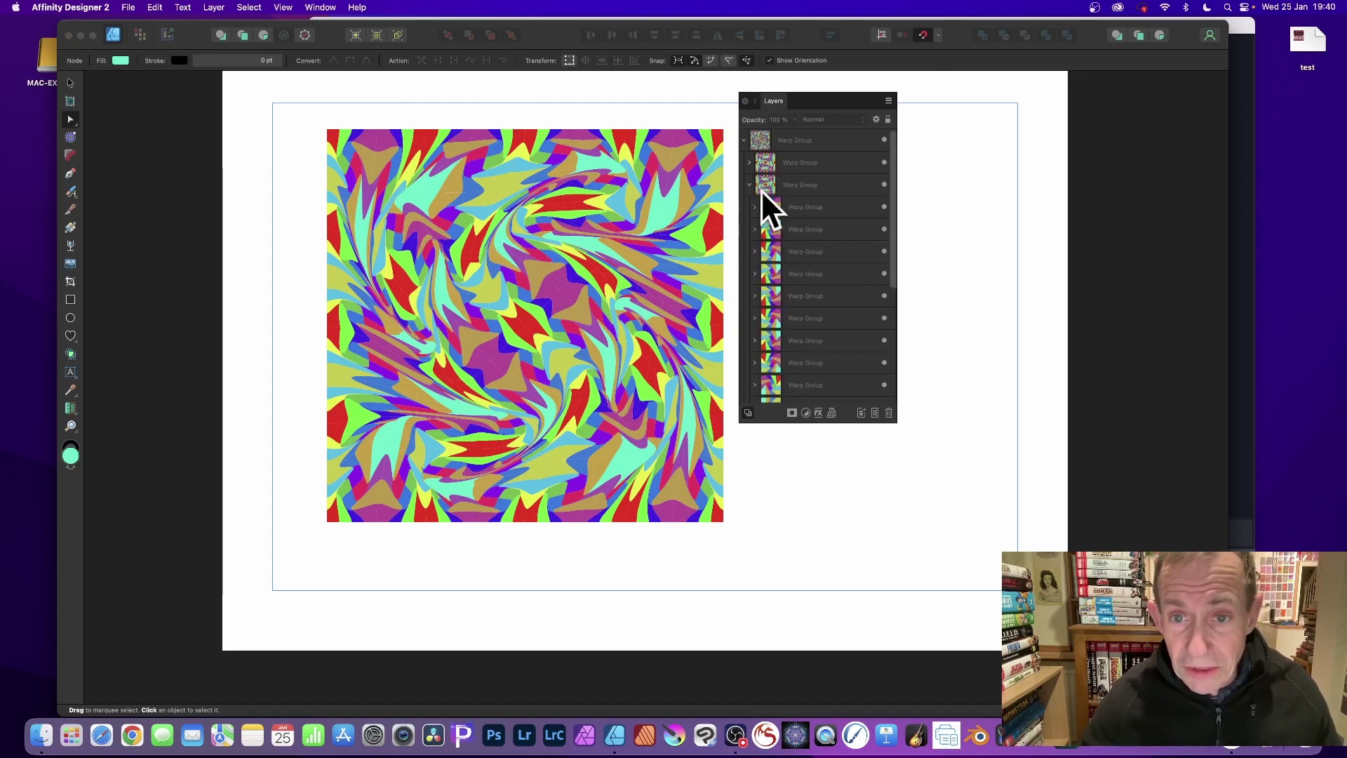
left_click(755, 207)
left_click(761, 227)
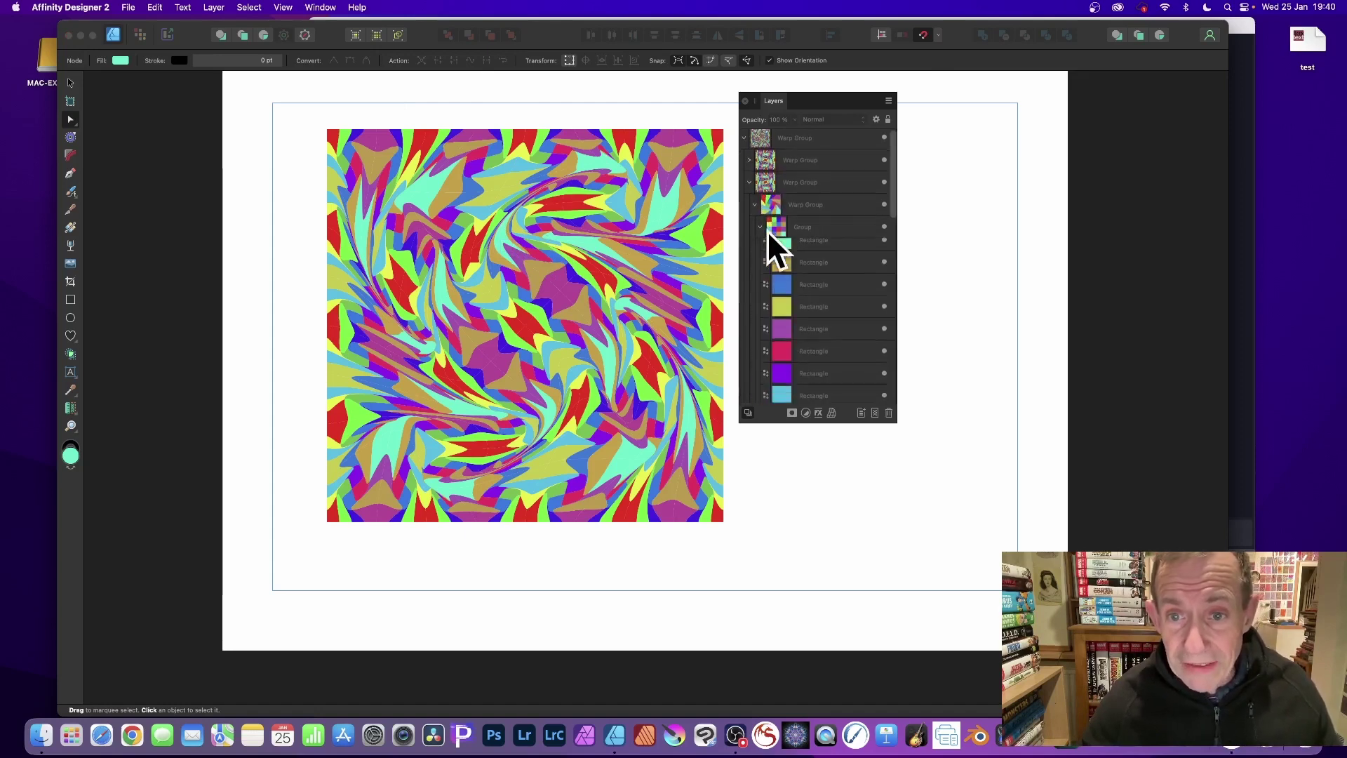
left_click(814, 250)
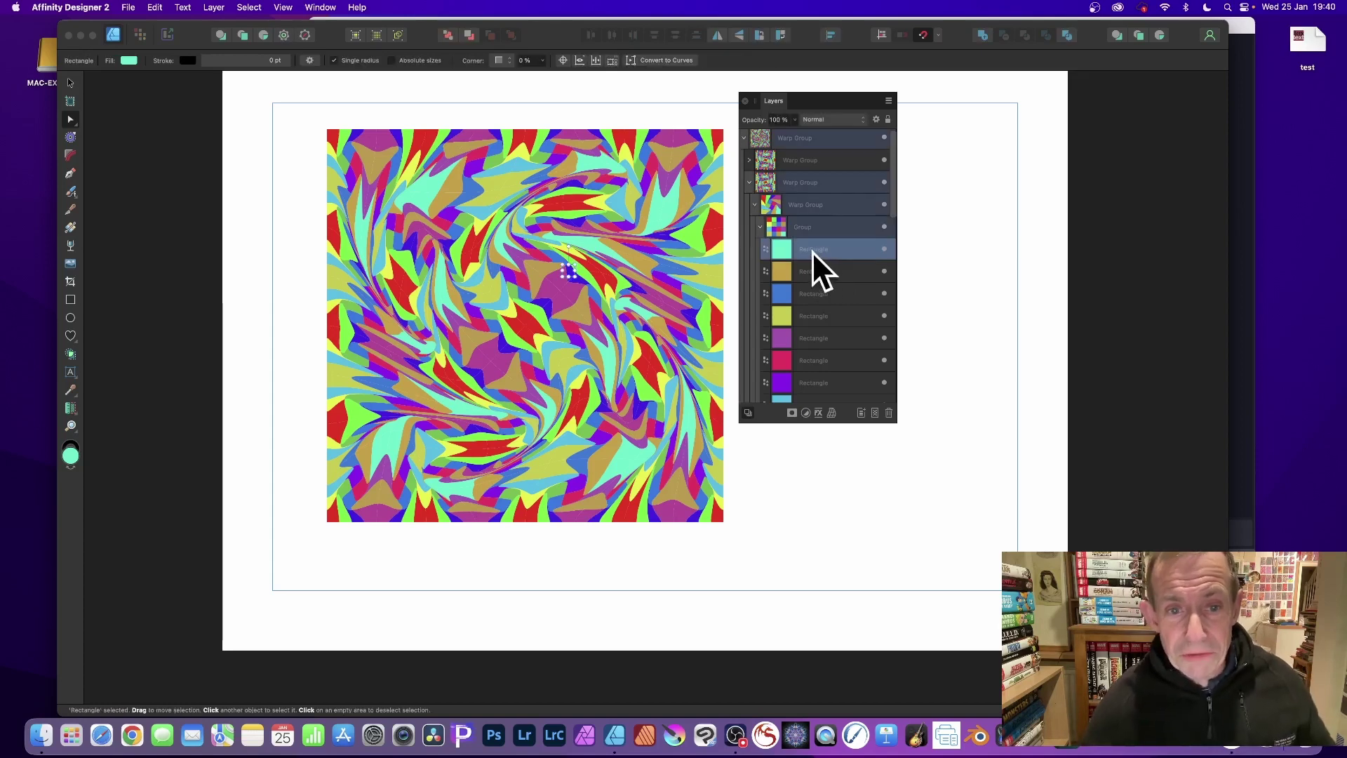
left_click(801, 296)
left_click(799, 328)
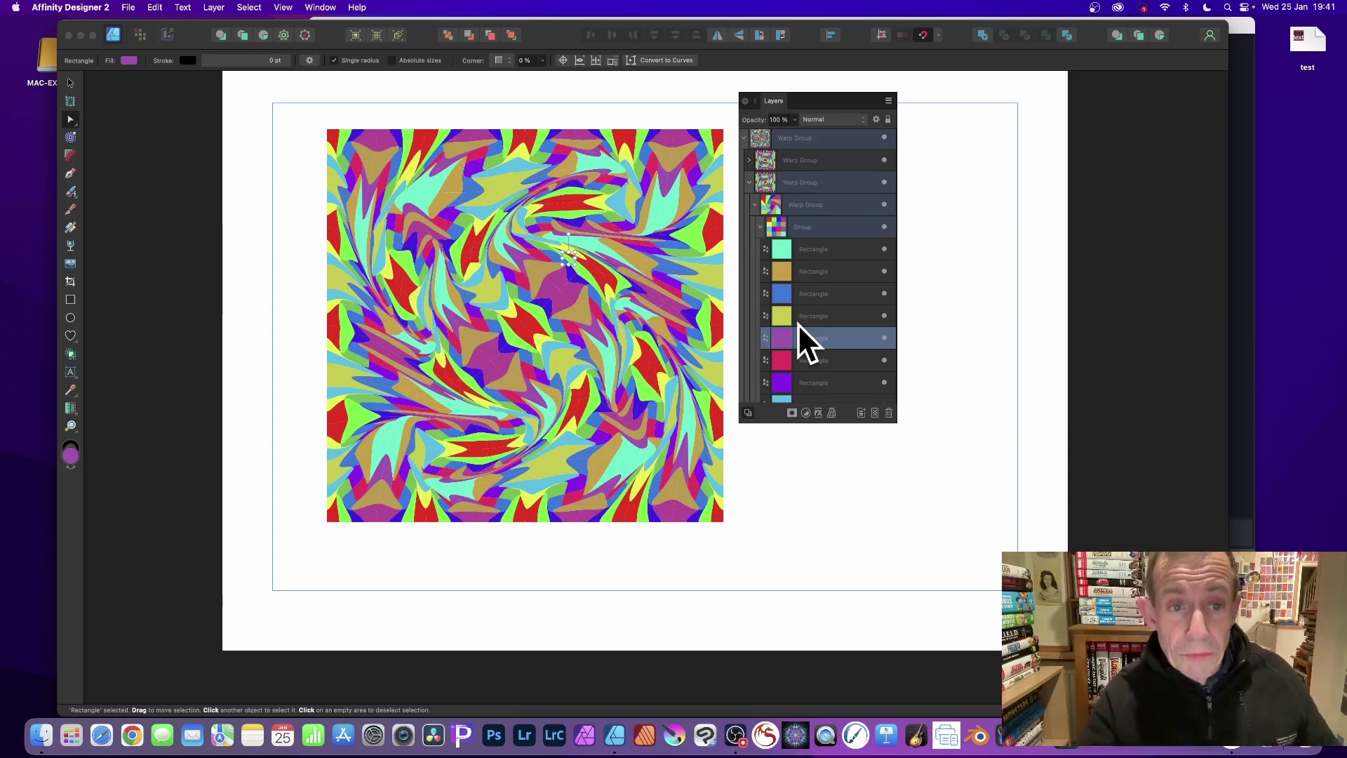
Step: Bring up the file commands for the finished design
left_click(130, 7)
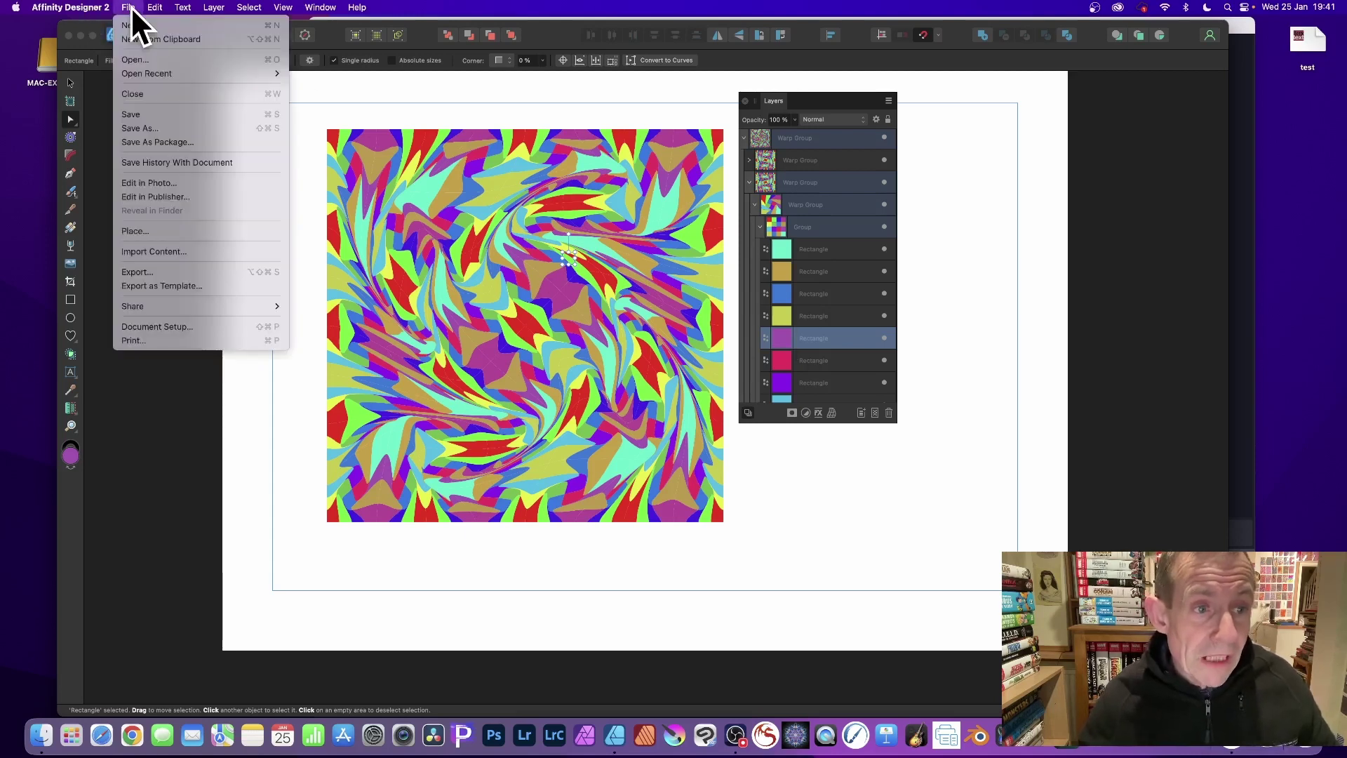